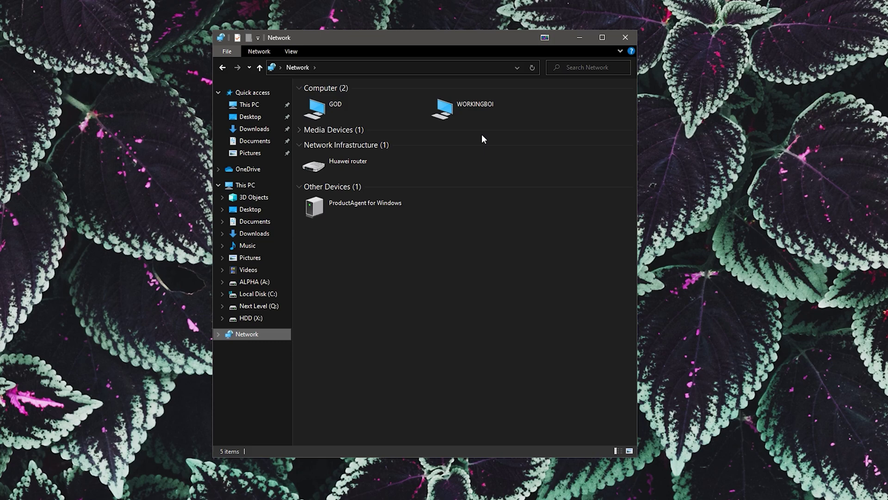
# Connect to WORKINGBOI and enter the network user name and password in the credentials prompt
pyautogui.doubleClick(487, 104)
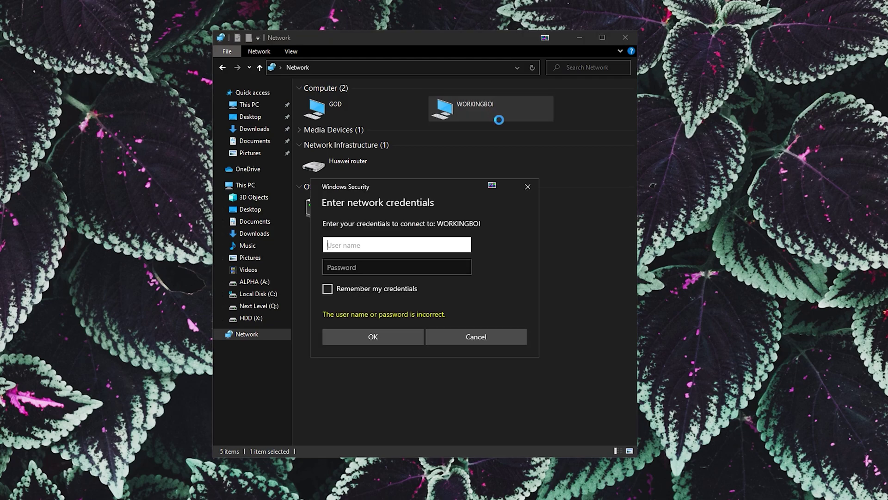
pyautogui.write('TechTipVauk')
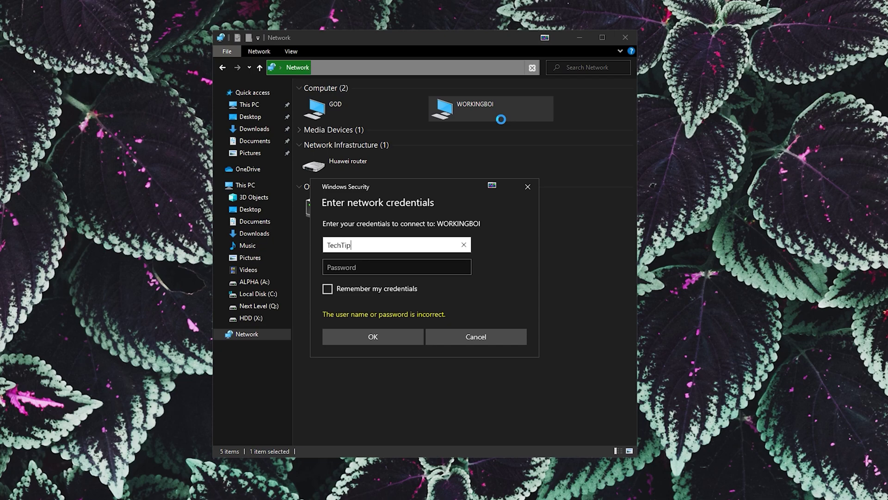
pyautogui.press('Tab')
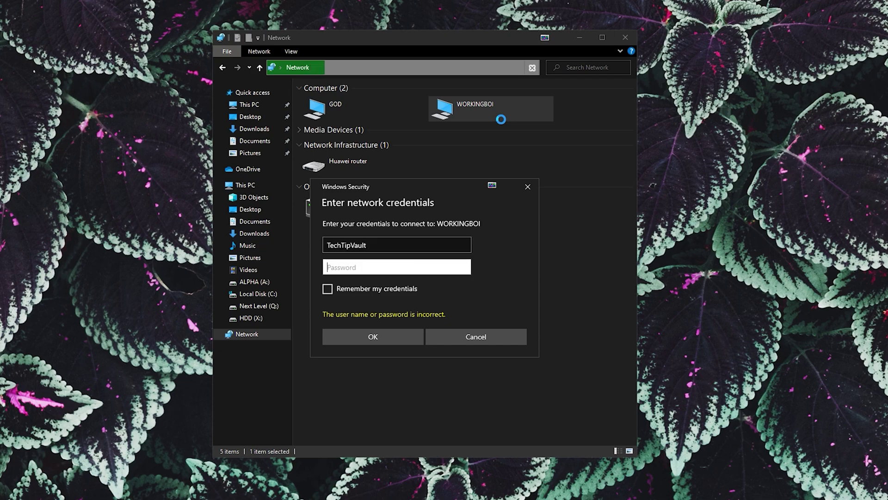
pyautogui.write('•••••••')
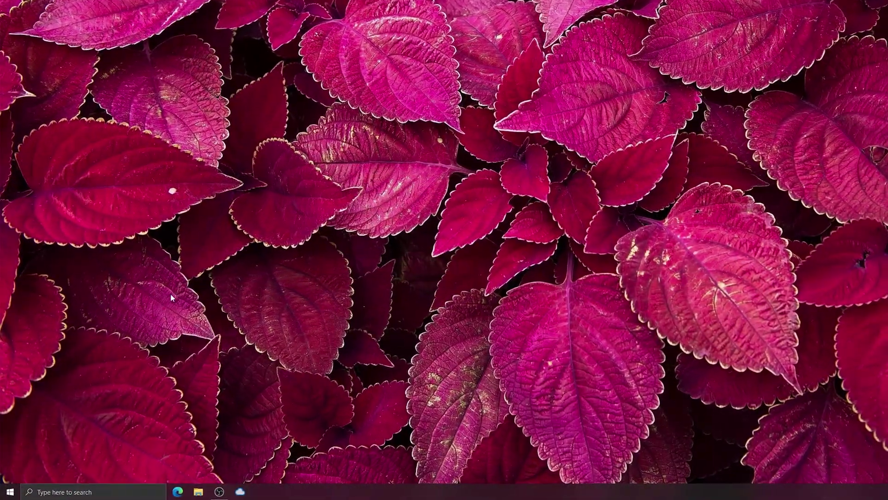
# Search Windows for 'account info' and open the Your account info settings page
pyautogui.click(60, 491)
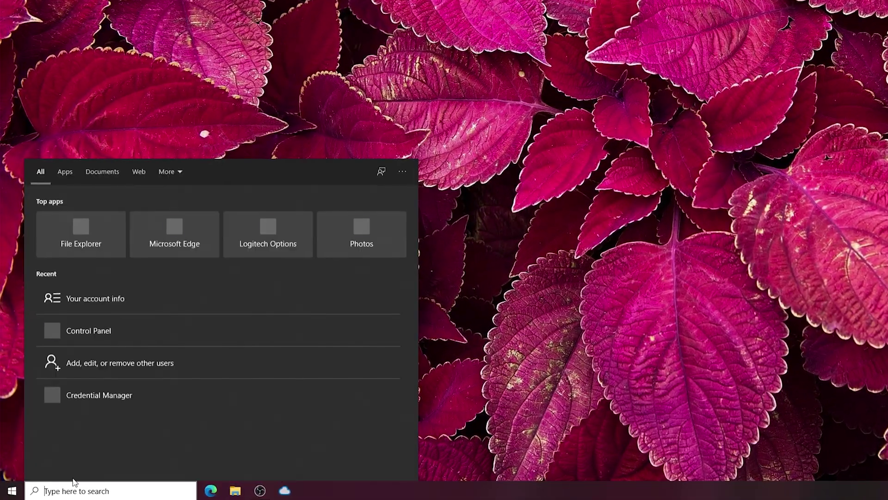
pyautogui.write('account in')
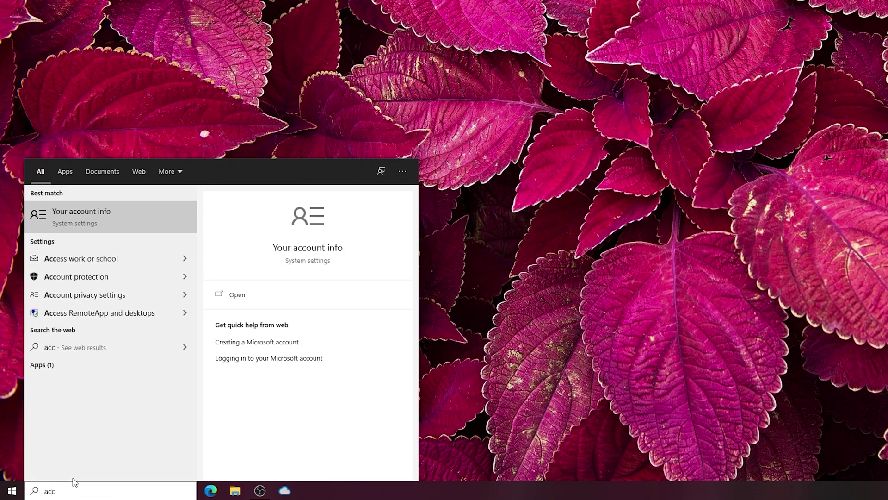
pyautogui.write('fo')
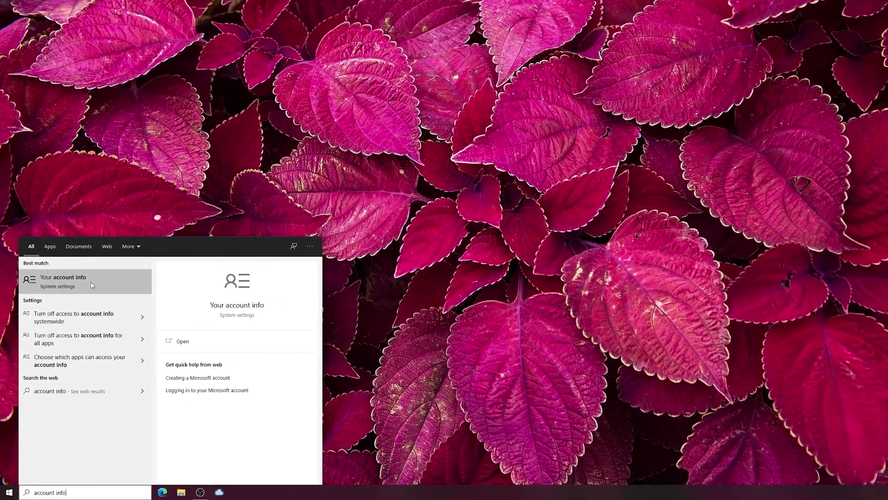
pyautogui.click(92, 285)
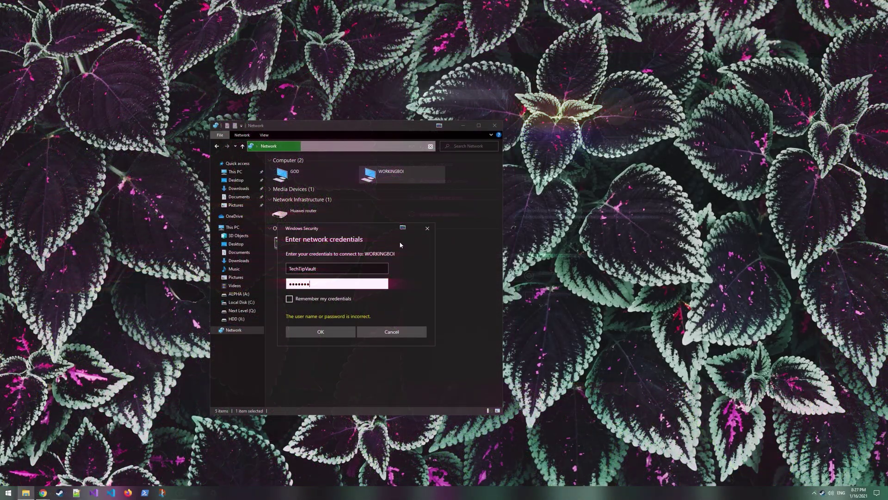
# Submit the WORKINGBOI credentials with Remember my credentials ticked
pyautogui.click(342, 299)
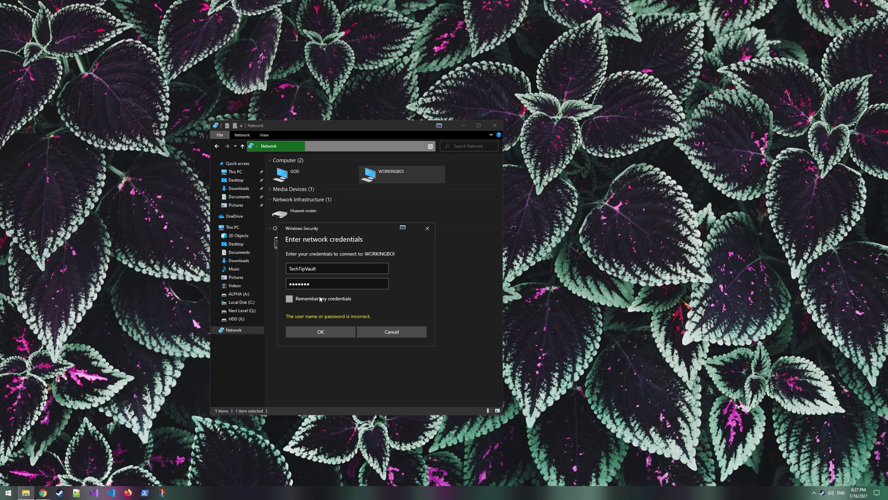
pyautogui.click(335, 334)
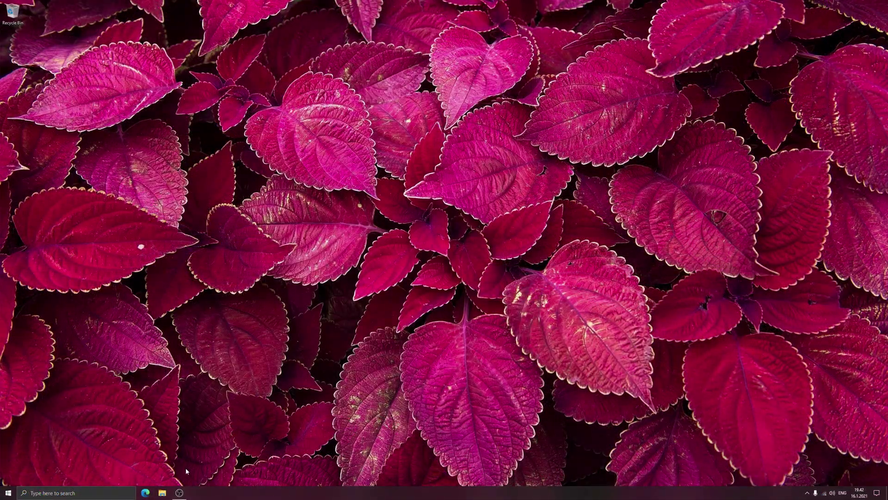
# In the Network location, dismiss the discovery error and turn on network discovery and file sharing
pyautogui.click(162, 492)
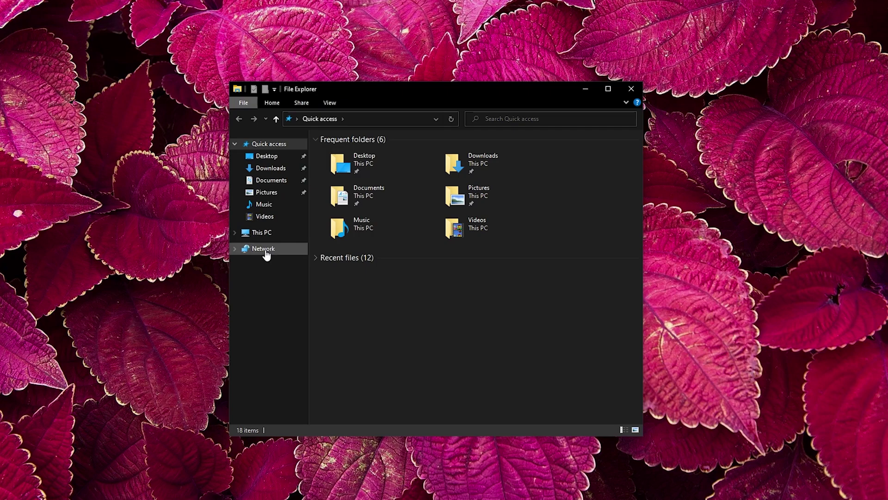
pyautogui.click(267, 250)
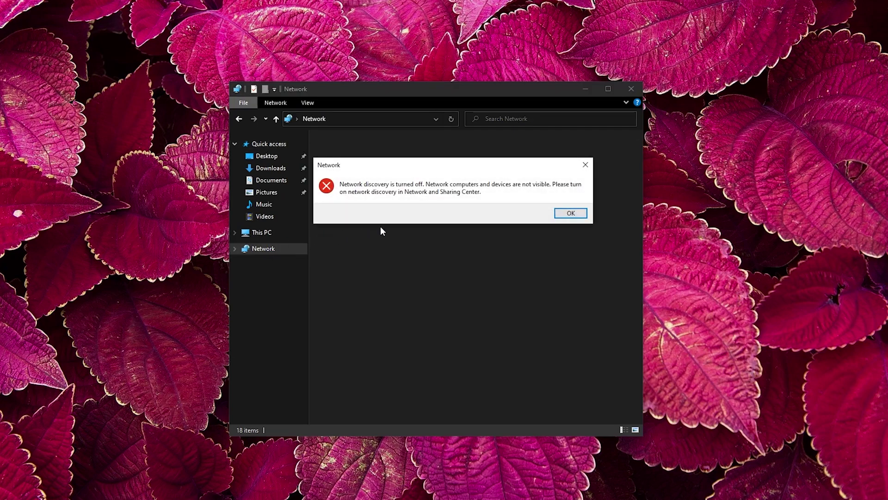
pyautogui.click(569, 214)
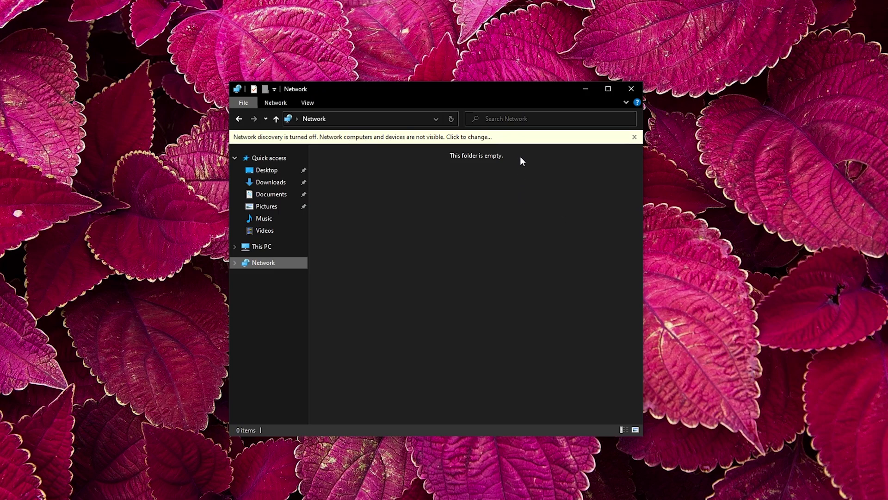
pyautogui.click(517, 141)
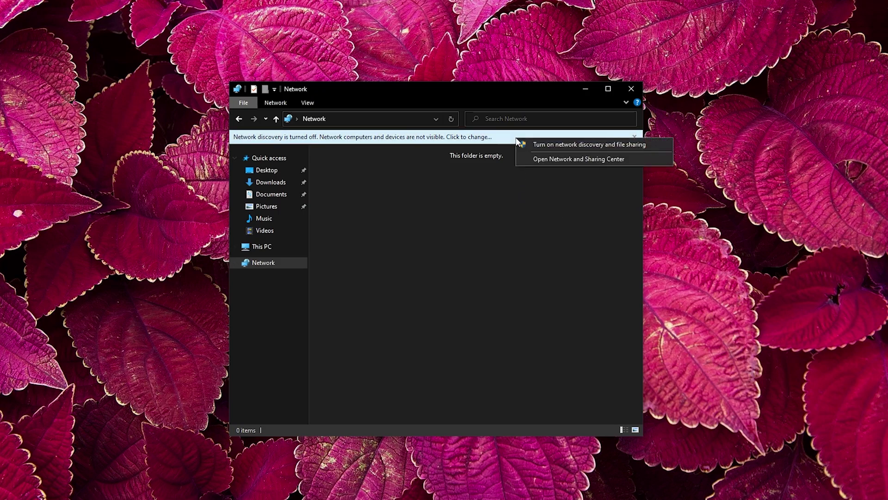
pyautogui.click(554, 143)
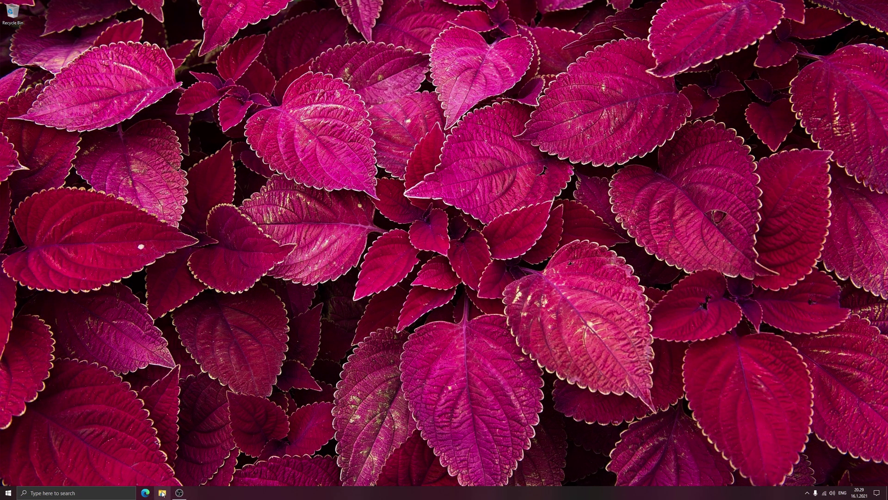
# Select the TechTipVault.com folder on EzSSD (W:) under This PC and show its Share ribbon options
pyautogui.click(162, 493)
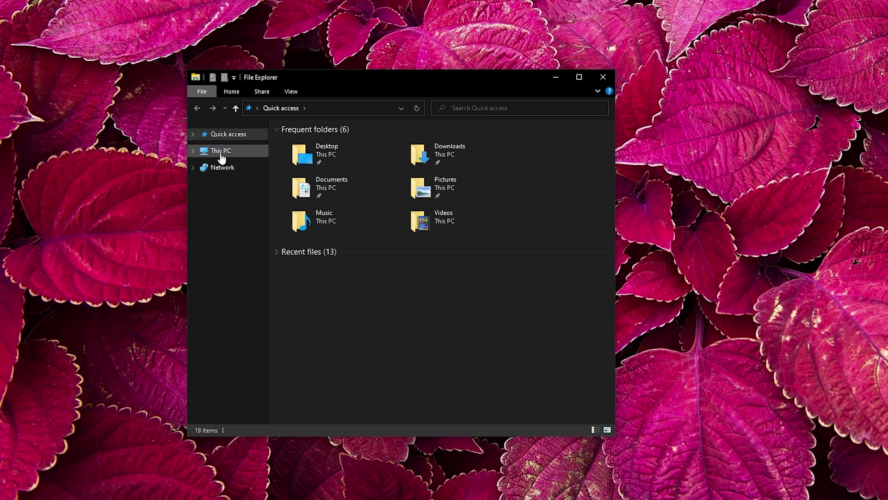
pyautogui.click(221, 155)
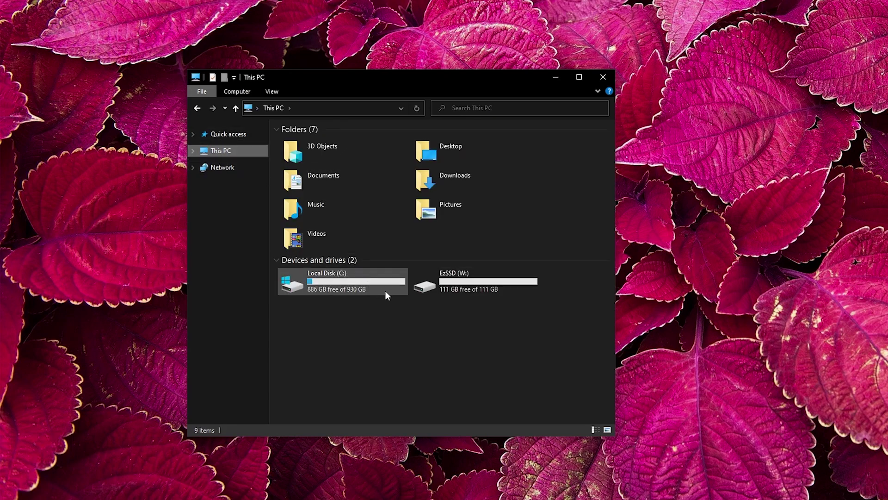
pyautogui.doubleClick(443, 280)
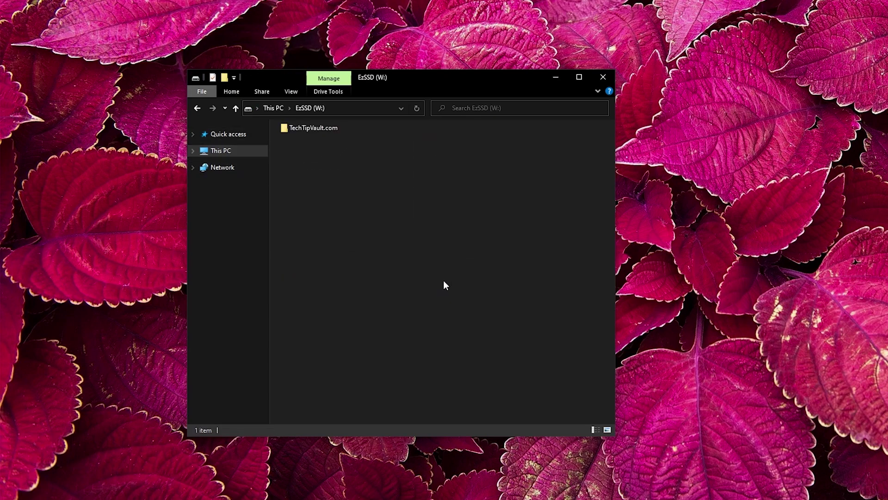
pyautogui.click(320, 130)
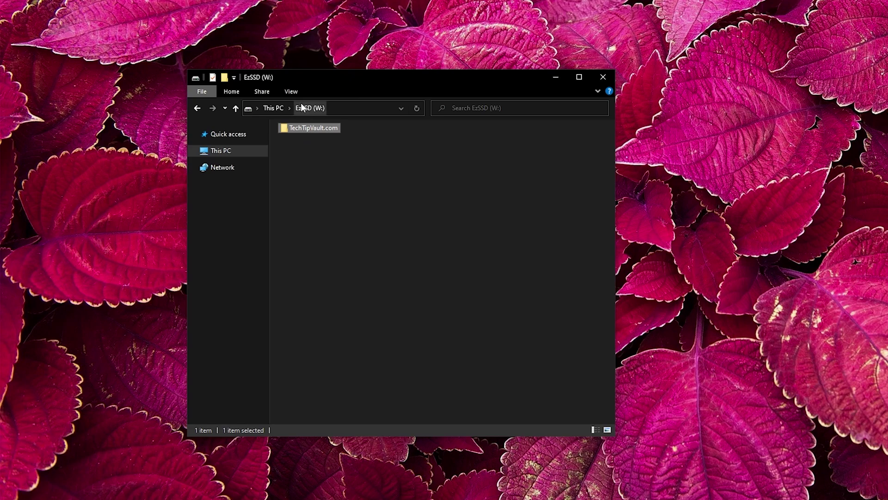
pyautogui.click(263, 93)
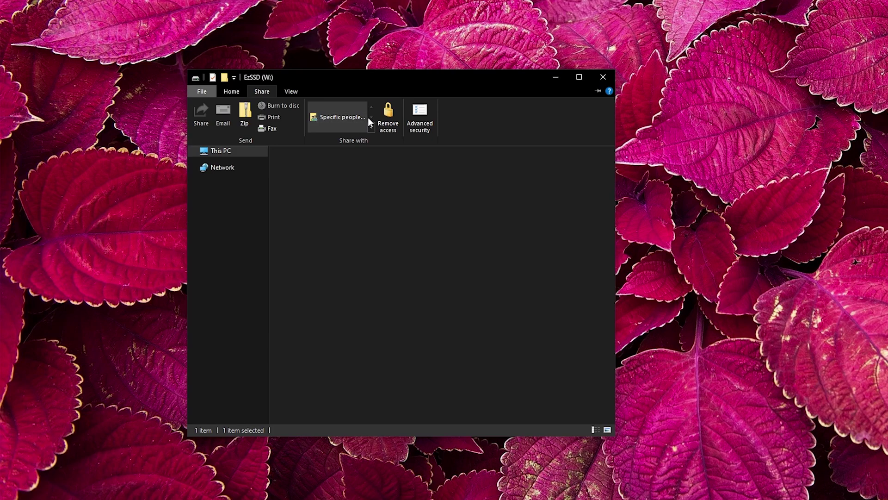
# Share TechTipVault.com with Everyone at Read permission and close the sharing dialog
pyautogui.click(353, 117)
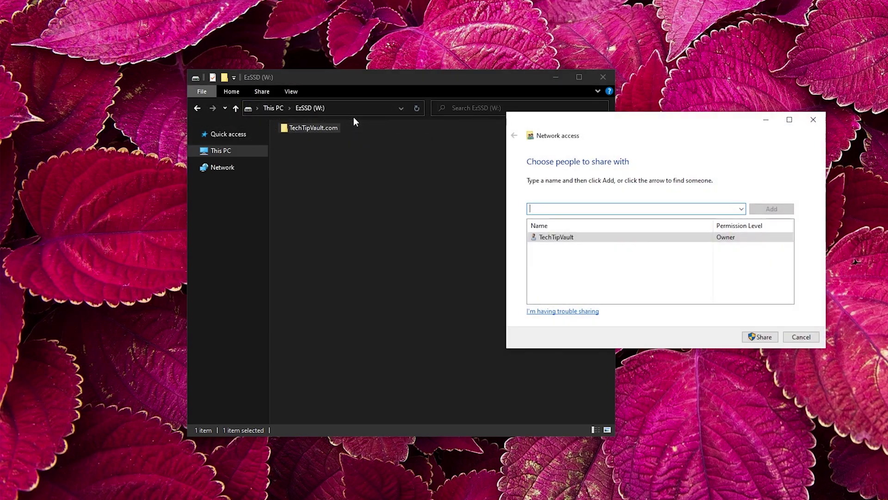
pyautogui.click(742, 209)
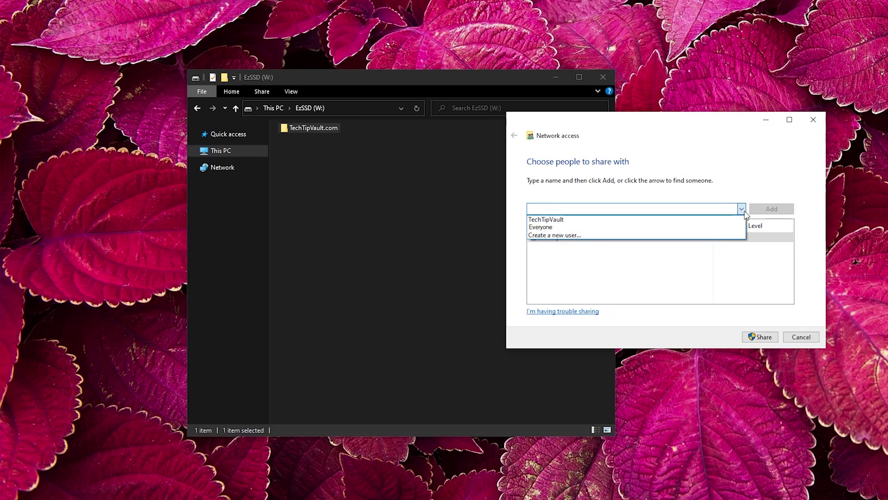
pyautogui.click(607, 227)
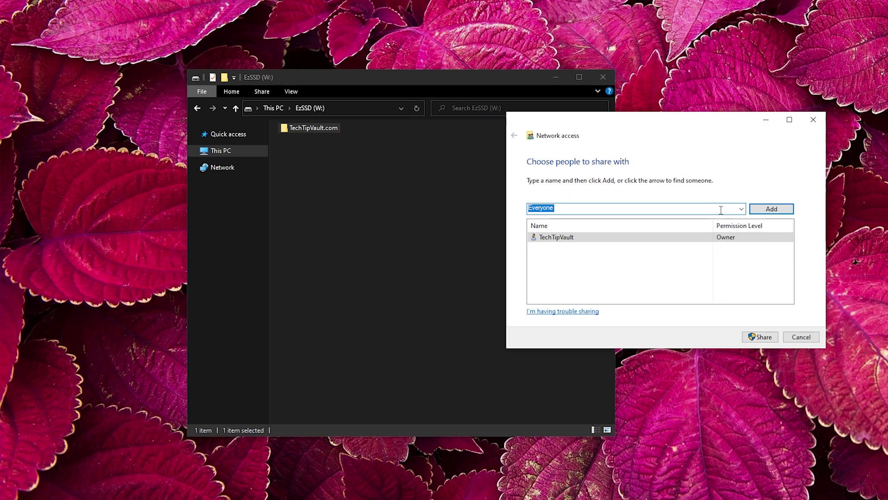
pyautogui.click(766, 210)
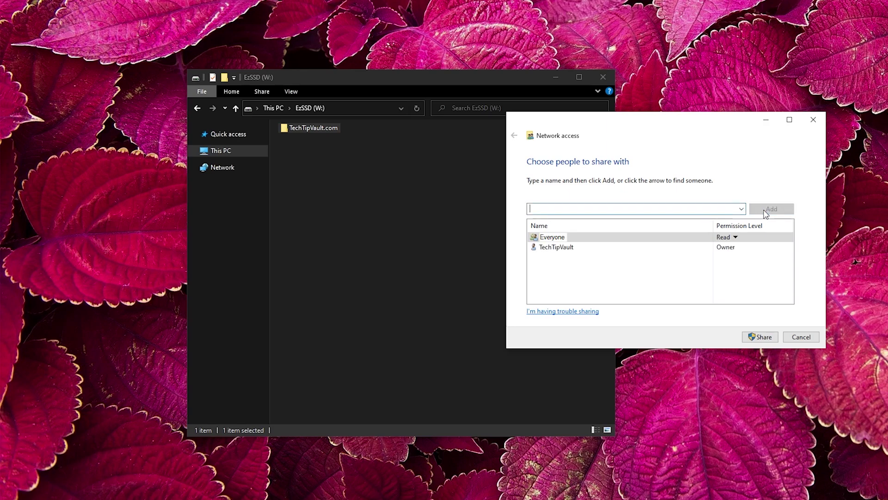
pyautogui.click(735, 238)
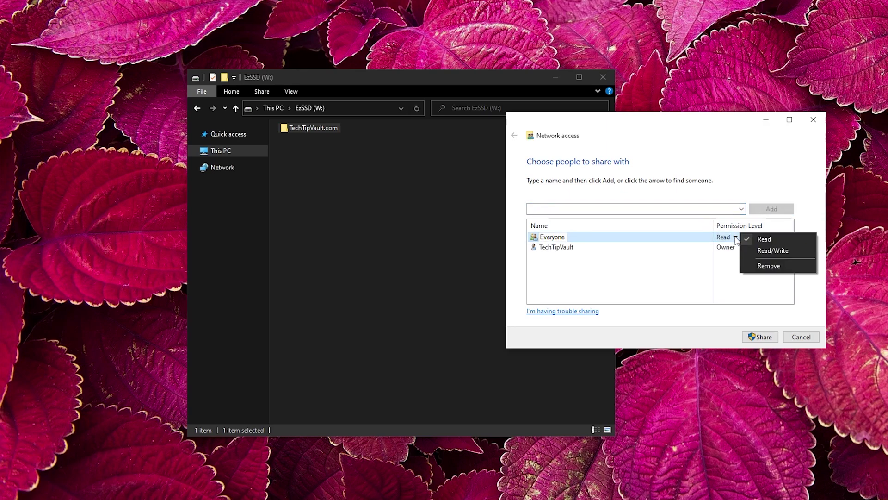
pyautogui.click(683, 267)
pyautogui.click(760, 338)
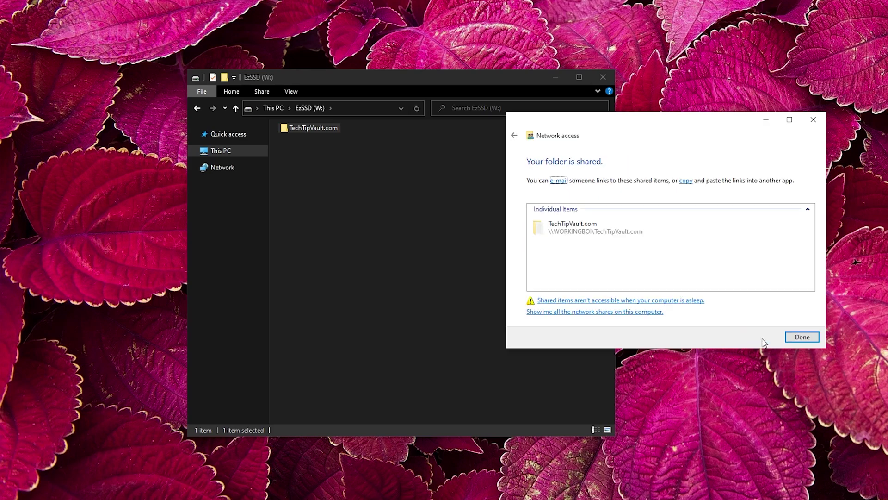
pyautogui.click(797, 338)
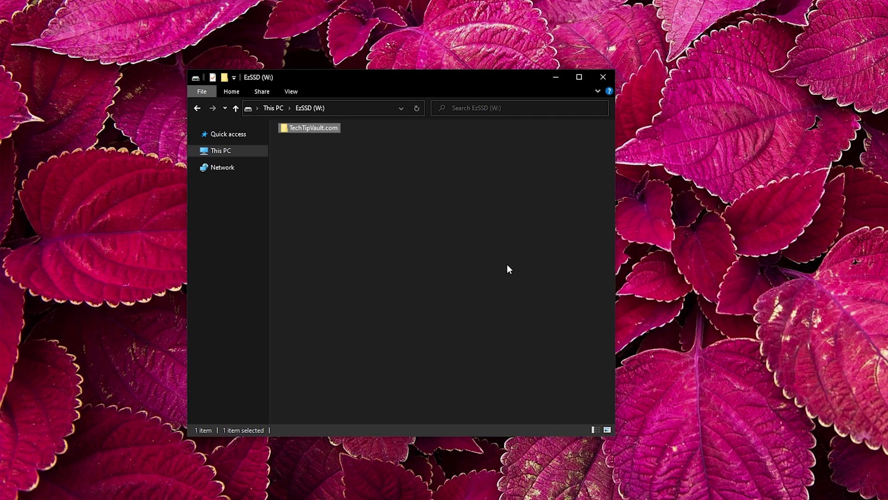
# Open the TechTipVault.com folder and select epic stuff to share.txt
pyautogui.doubleClick(326, 131)
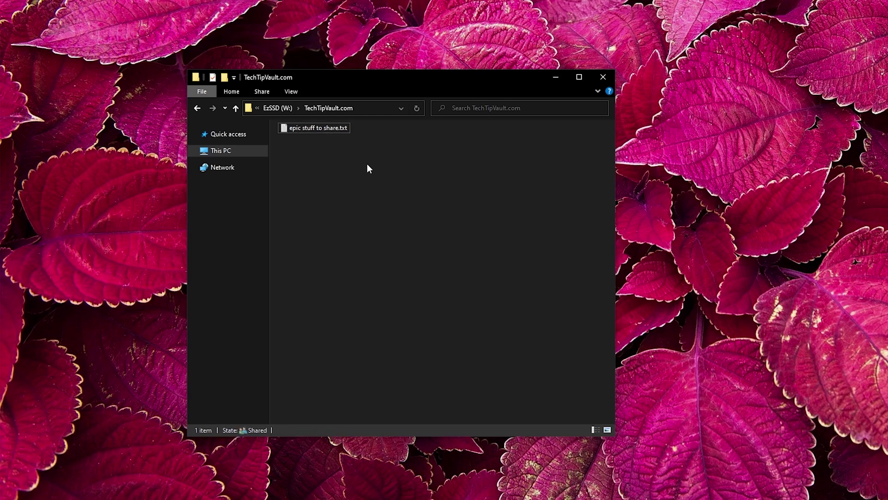
pyautogui.click(333, 129)
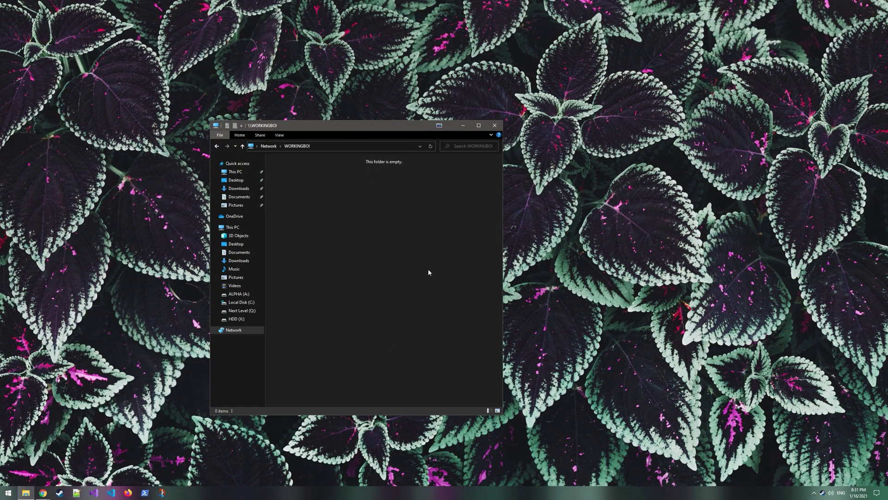
# Refresh \\WORKINGBOI, open its TechTipVault.com share, then open wallpapers2.png from the local folder window
pyautogui.press('F5')
pyautogui.doubleClick(317, 168)
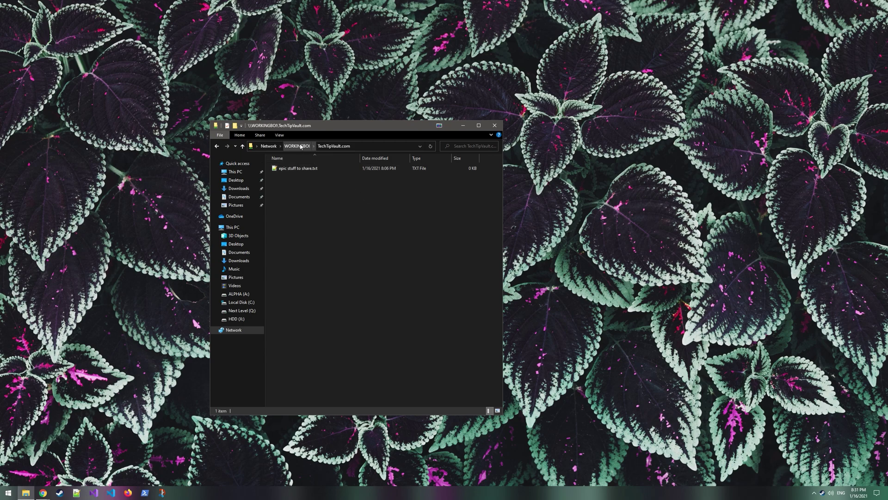
pyautogui.moveTo(25, 491)
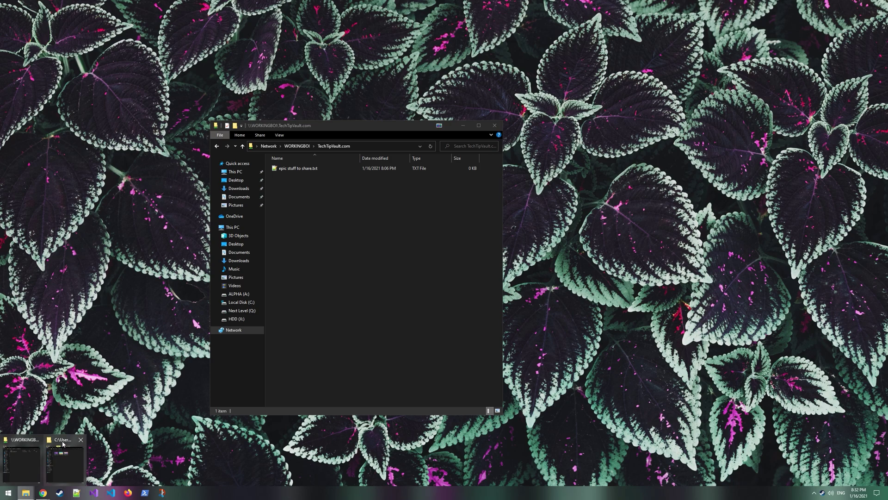
pyautogui.click(65, 455)
pyautogui.moveTo(323, 199); pyautogui.dragTo(318, 219)
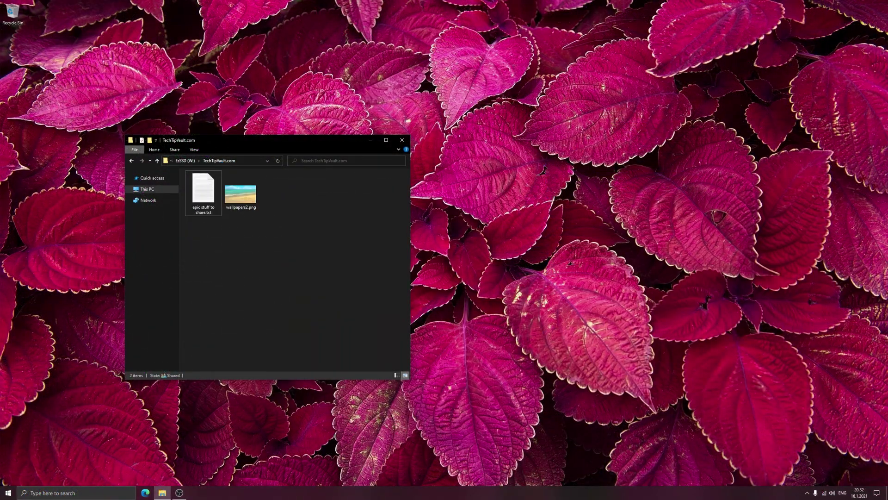
pyautogui.doubleClick(243, 195)
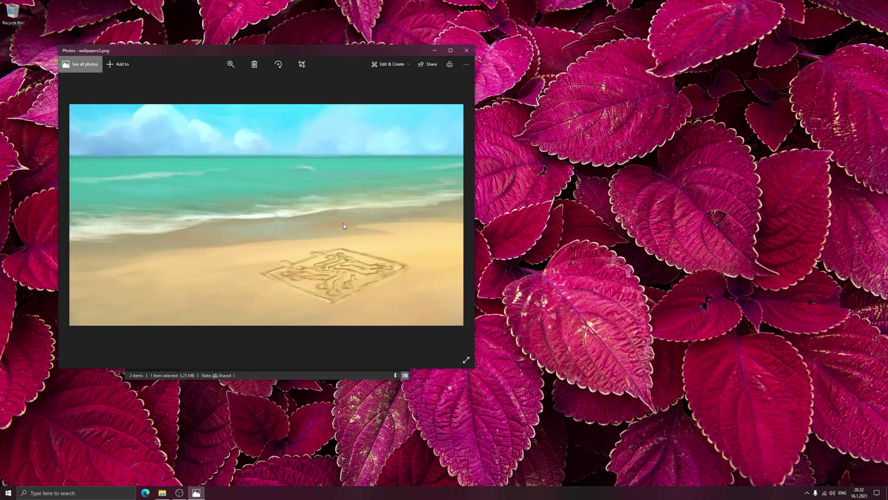
# Close the wallpapers2.png preview in Photos
pyautogui.click(466, 50)
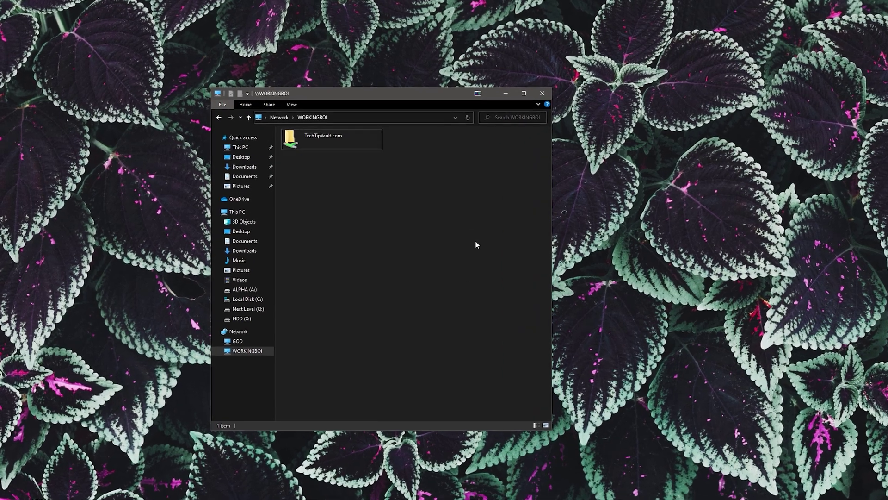
# Make the TechTipVault.com share Always available offline, check its files, and return to WORKINGBOI
pyautogui.click(323, 162)
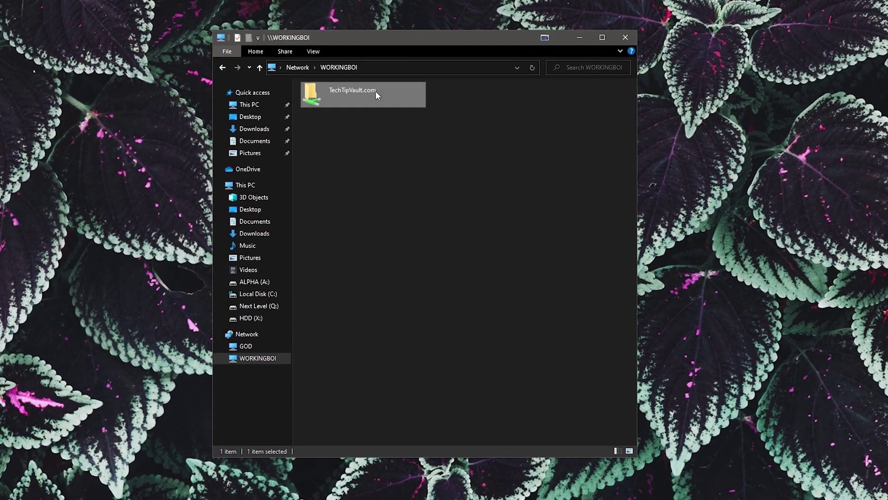
pyautogui.rightClick(375, 91)
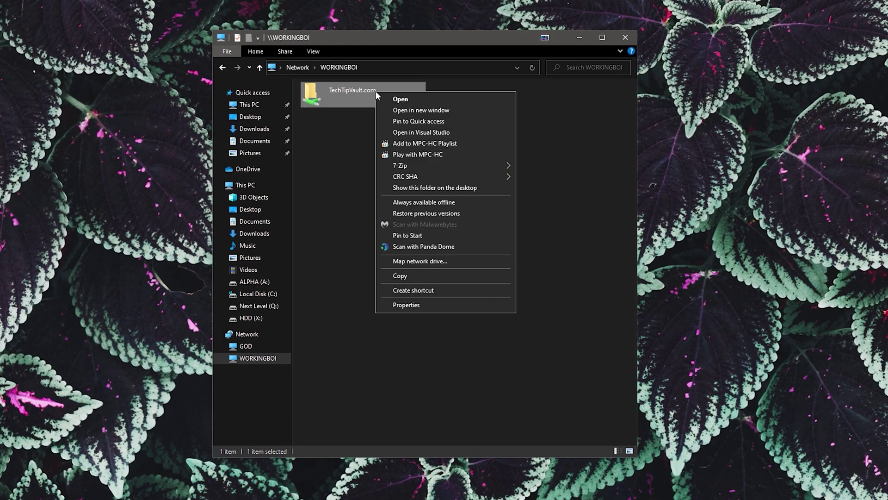
pyautogui.click(445, 203)
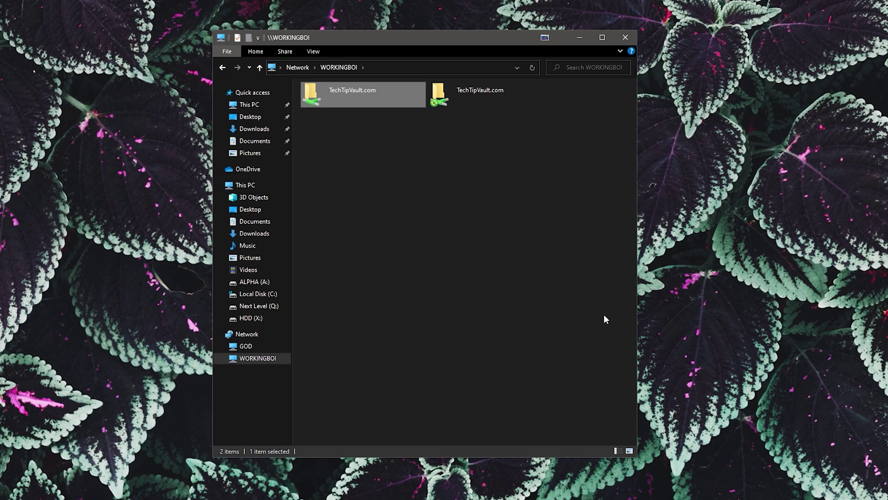
pyautogui.doubleClick(470, 95)
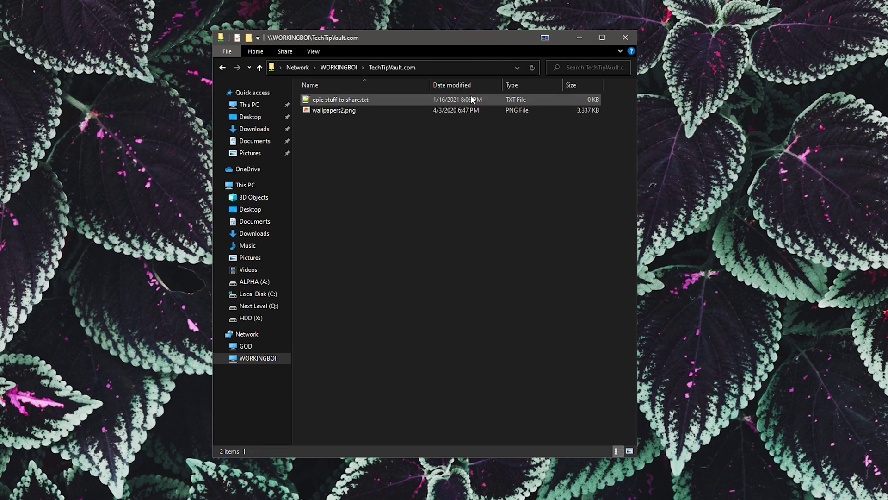
pyautogui.click(222, 67)
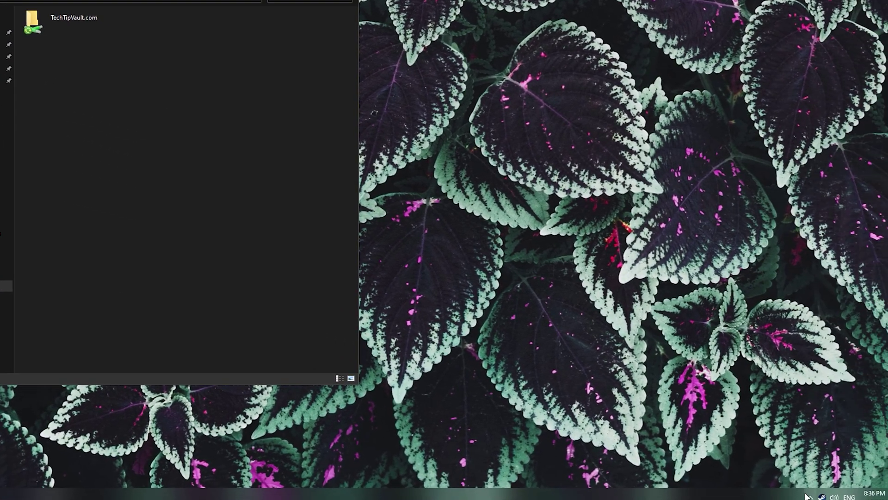
# Run Sync All for offline files from the Sync Center tray icon
pyautogui.click(809, 496)
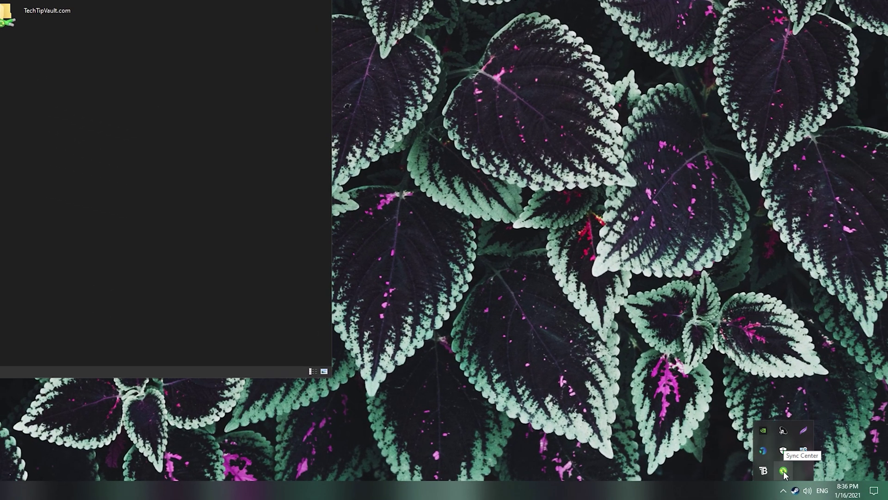
pyautogui.rightClick(811, 478)
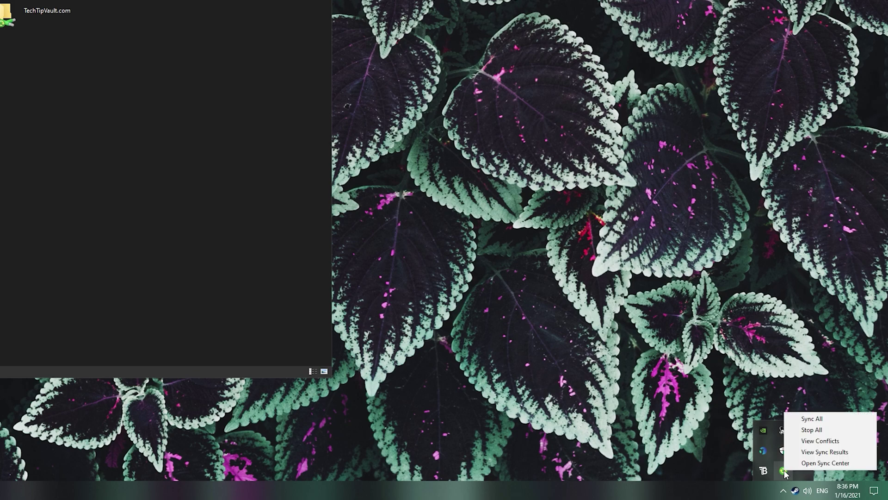
pyautogui.click(813, 419)
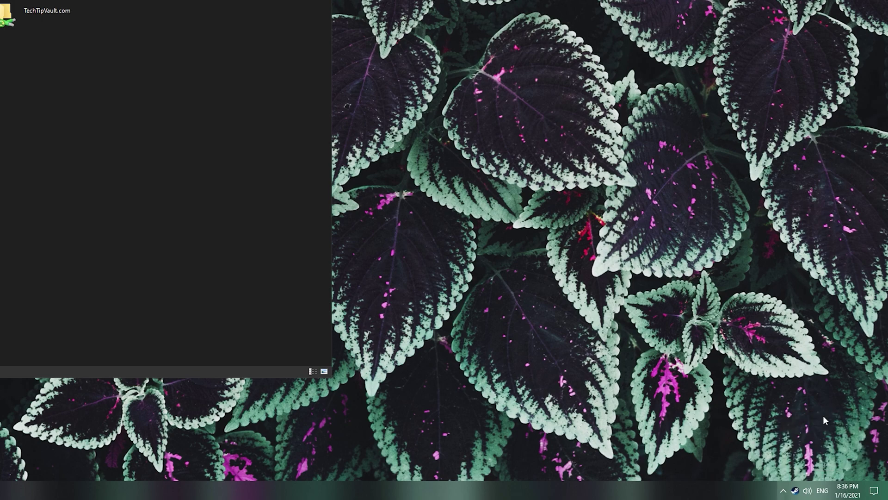
# In Sync Center, view the Sync Completed result and the Offline Files partnership
pyautogui.click(784, 471)
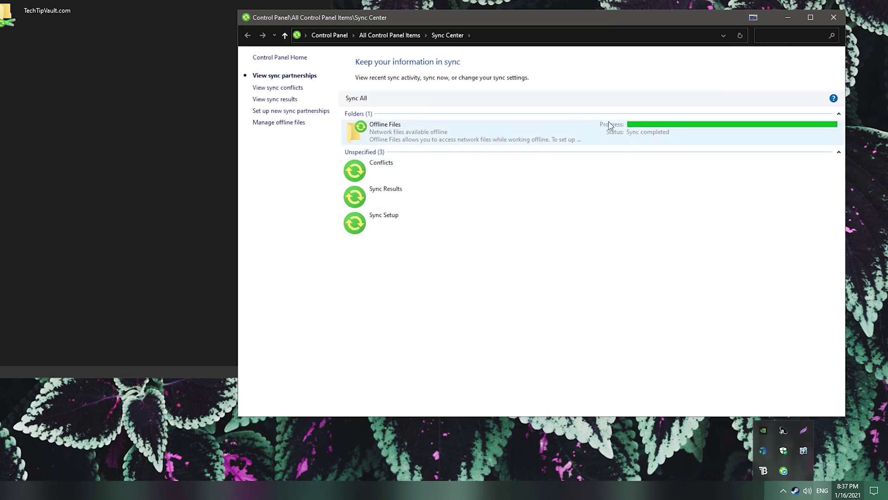
pyautogui.click(536, 140)
pyautogui.click(397, 191)
pyautogui.doubleClick(397, 191)
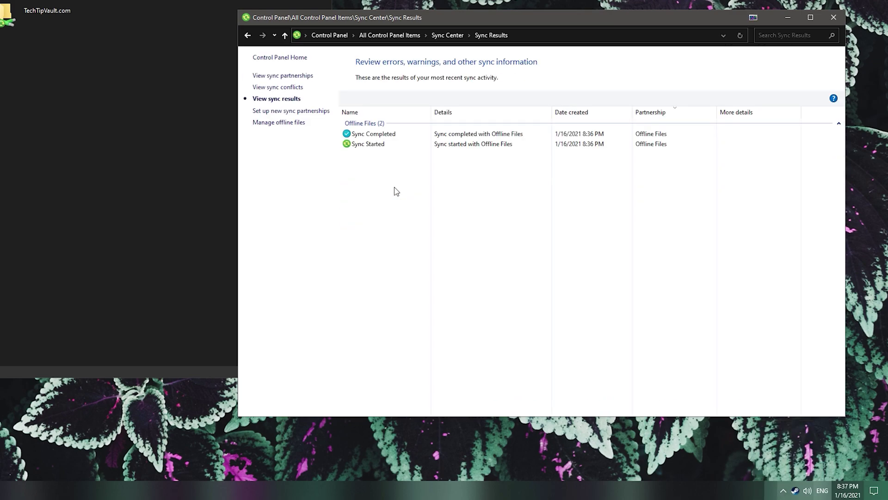
pyautogui.click(398, 134)
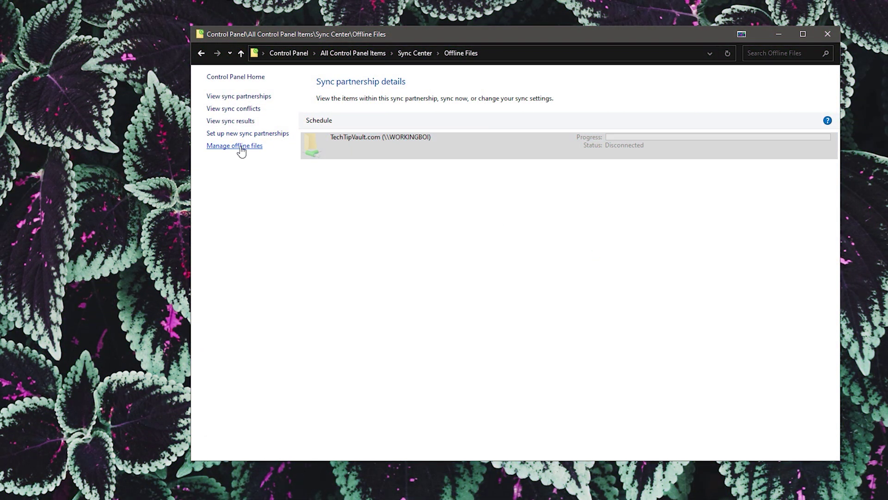
# Review offline files disk usage and its limits, checking Local Disk (C:) in This PC
pyautogui.click(238, 147)
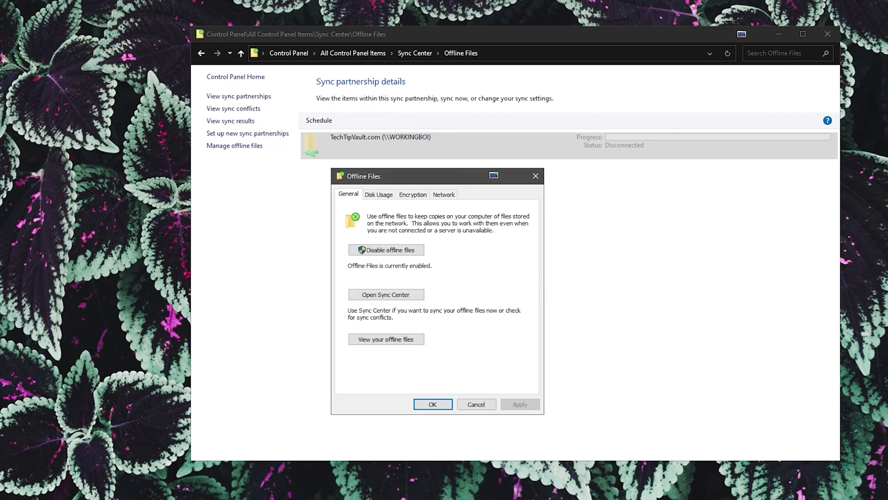
pyautogui.click(381, 197)
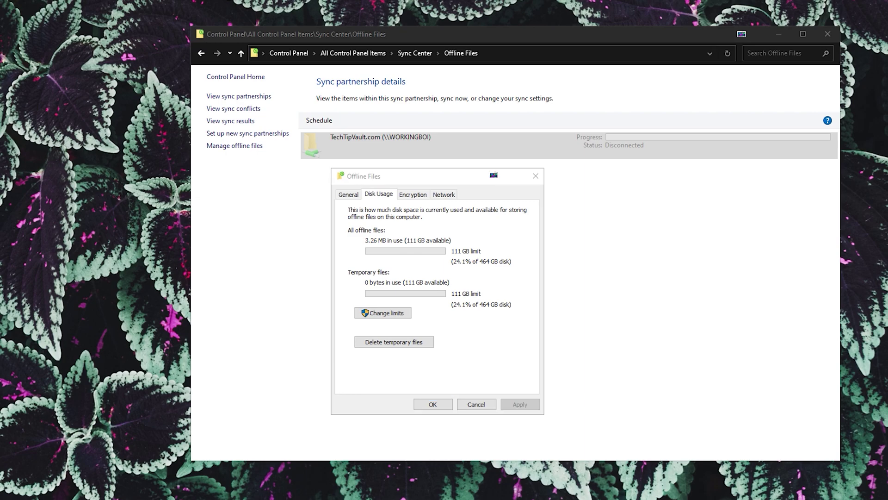
pyautogui.press('super+e')
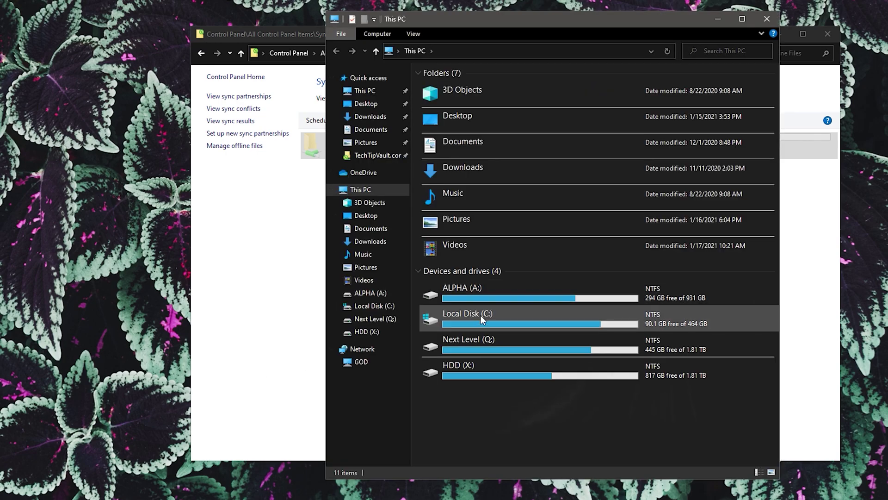
pyautogui.click(699, 323)
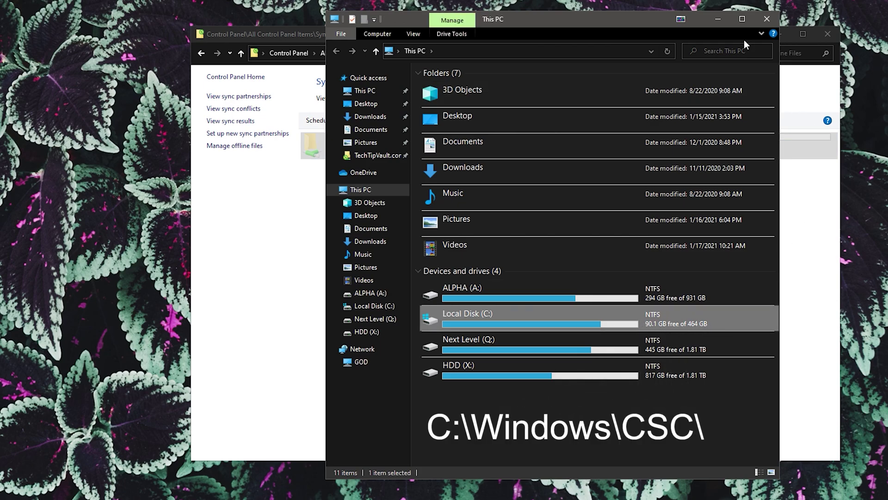
pyautogui.click(765, 20)
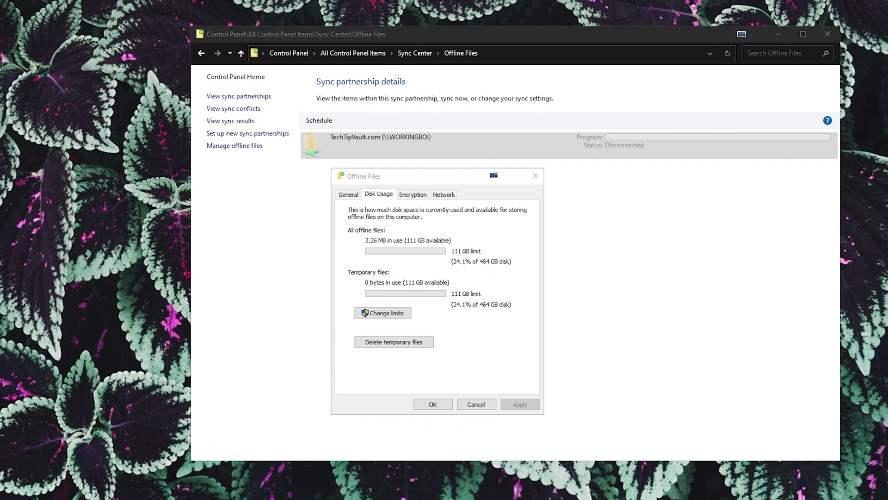
pyautogui.click(391, 316)
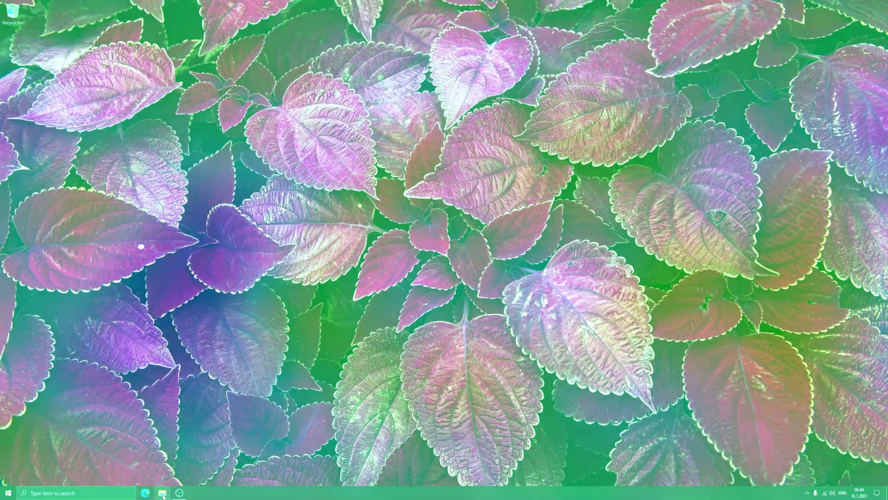
# Pin the WORKINGBOI share TechTipVault.com to Quick access
pyautogui.click(162, 493)
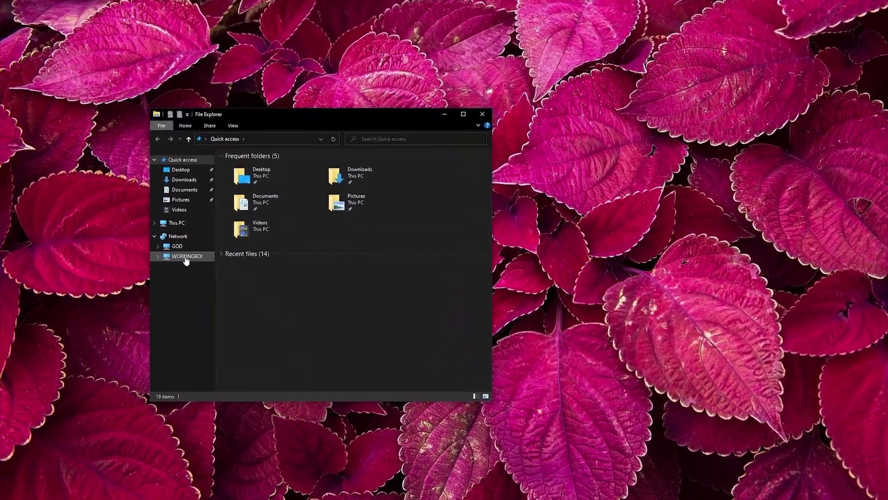
pyautogui.click(155, 258)
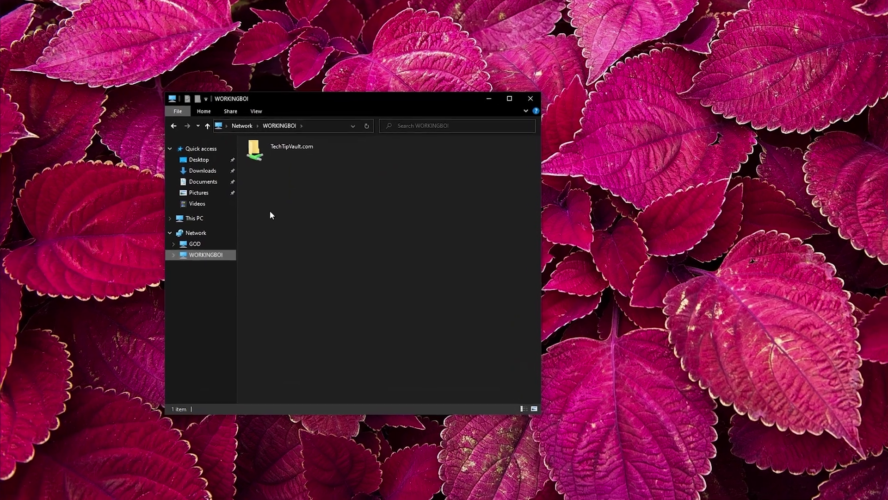
pyautogui.rightClick(293, 150)
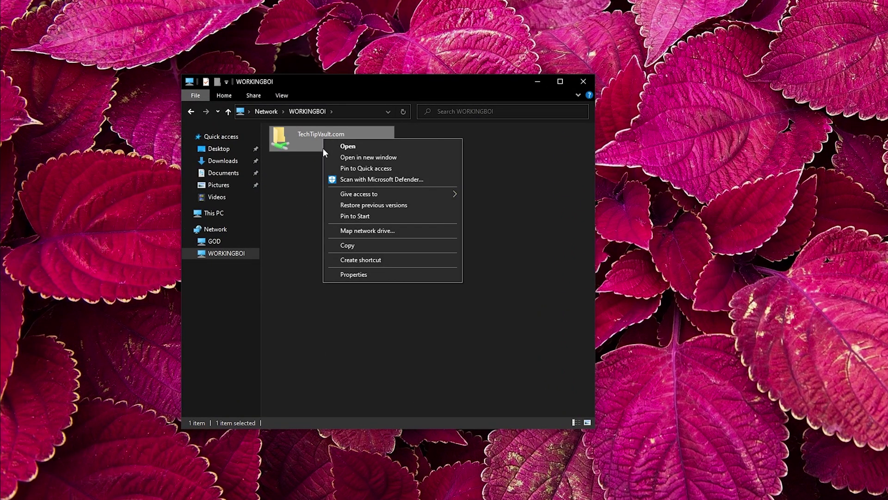
pyautogui.click(367, 168)
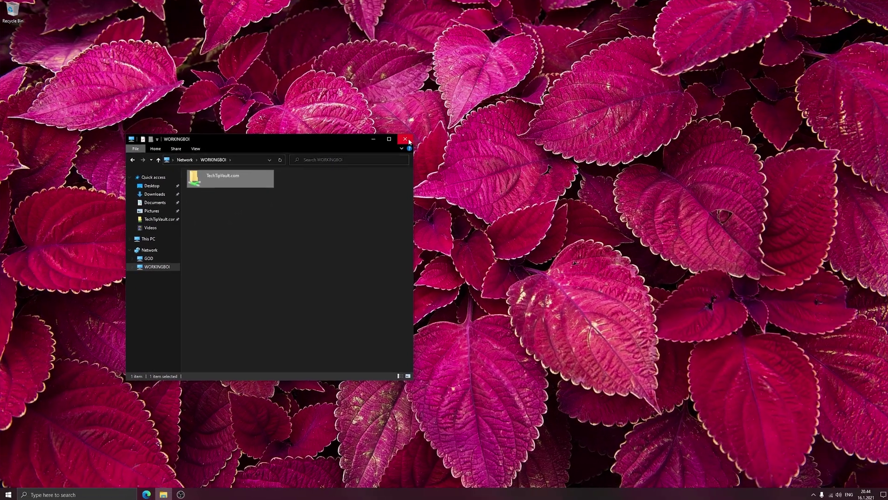
pyautogui.click(498, 108)
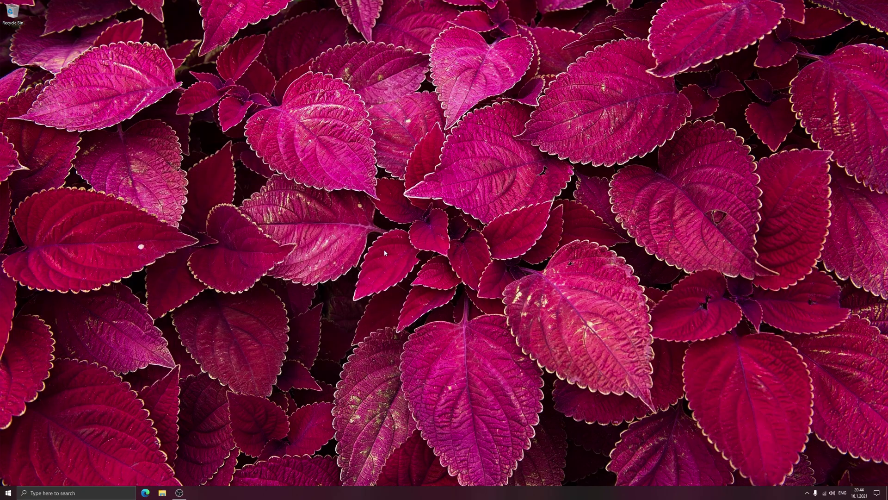
# Reopen TechTipVault.com from the taskbar jump list and drag a link to it from WORKINGBOI
pyautogui.rightClick(166, 492)
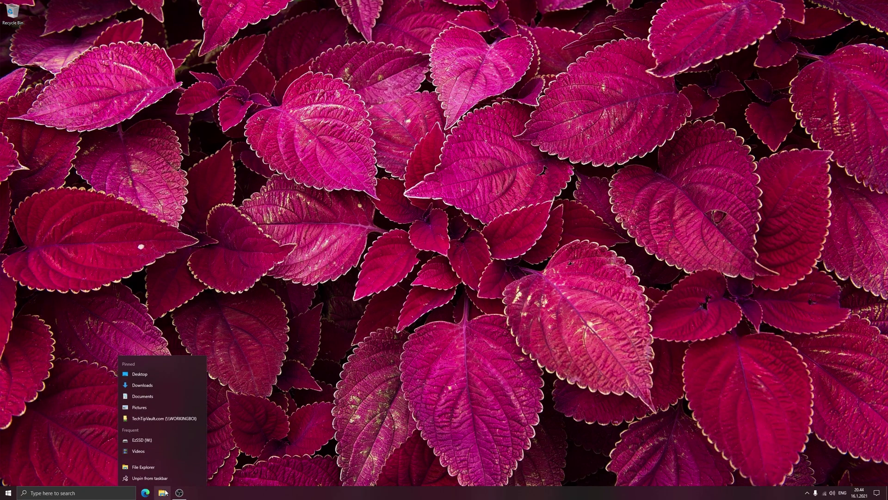
pyautogui.click(154, 418)
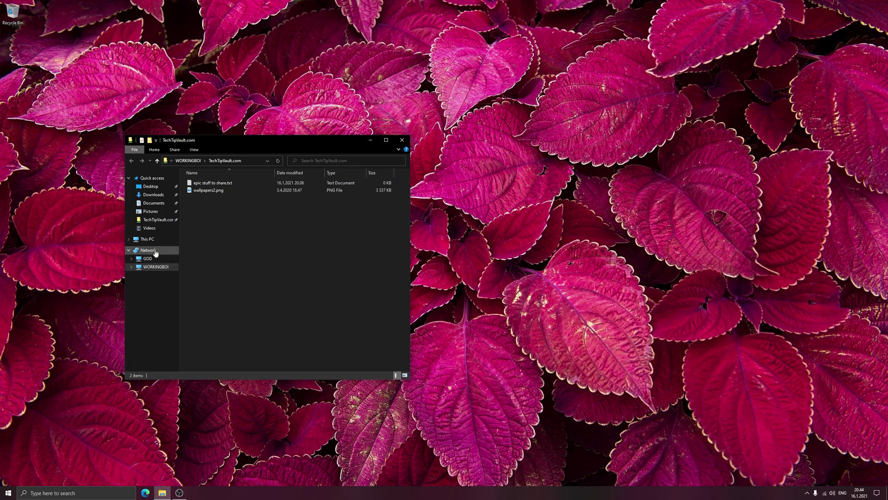
pyautogui.click(160, 221)
pyautogui.click(159, 220)
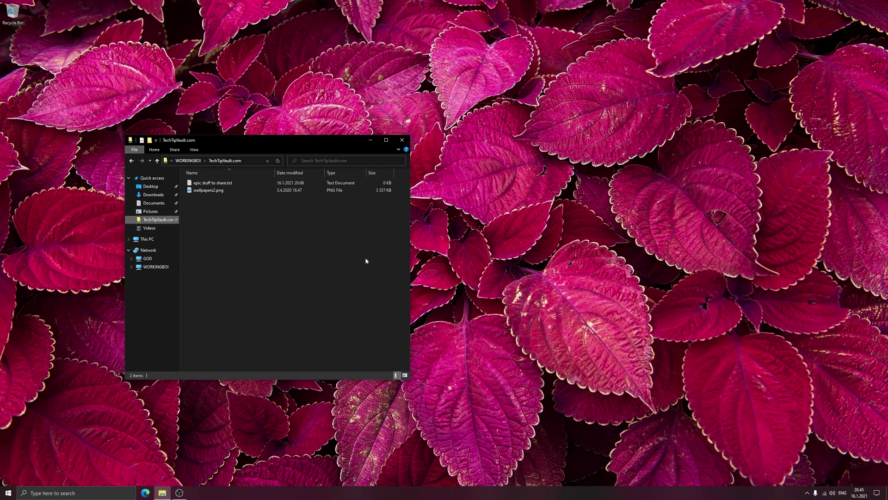
pyautogui.hotkey('alt', 'Up')
pyautogui.moveTo(213, 183); pyautogui.dragTo(202, 492)
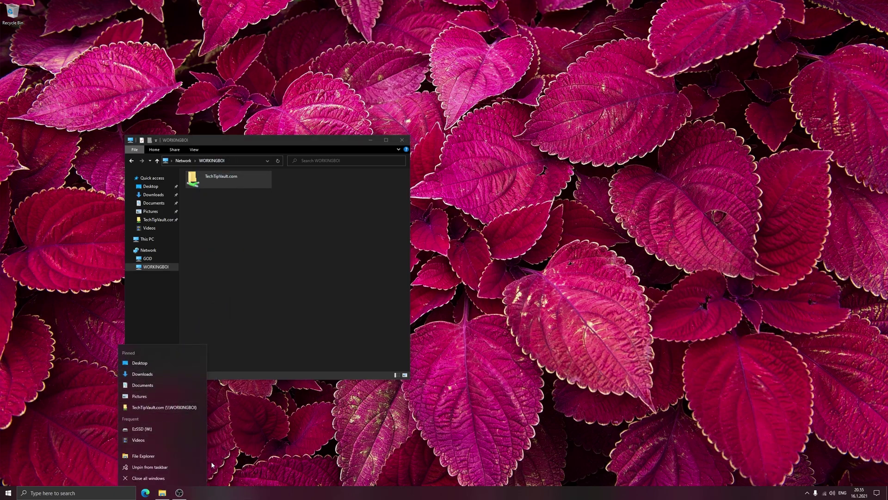
pyautogui.click(215, 490)
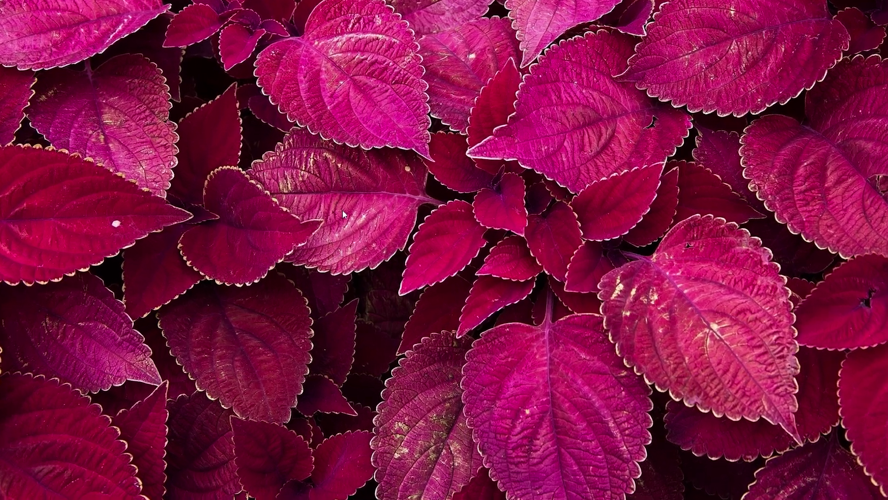
# Start a new desktop shortcut targeting the \\WORKINGBOI\TechTipVault.com share
pyautogui.rightClick(309, 235)
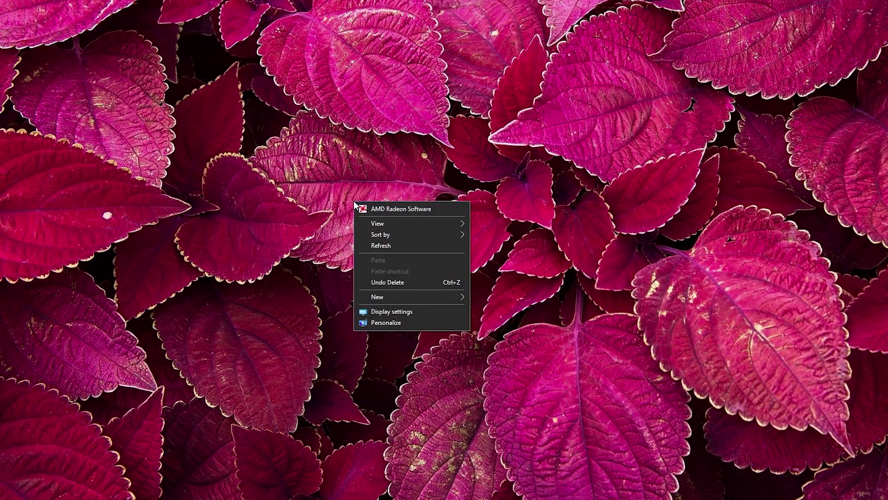
pyautogui.moveTo(396, 296)
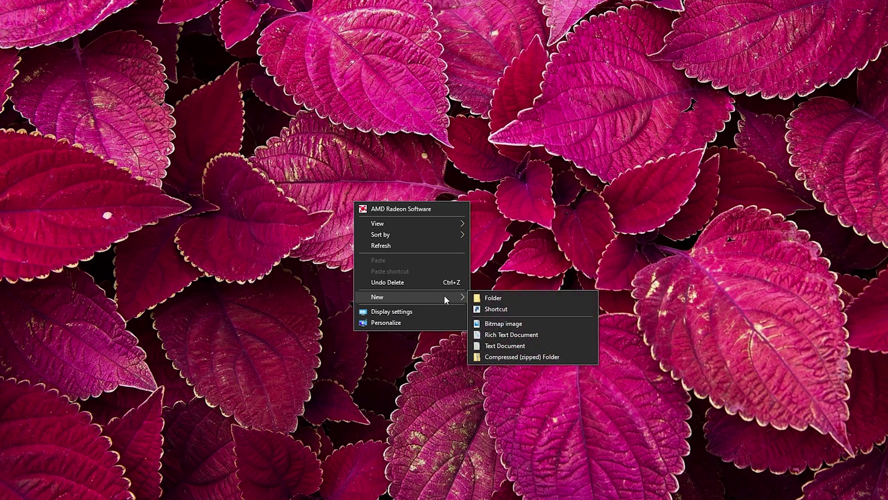
pyautogui.click(501, 309)
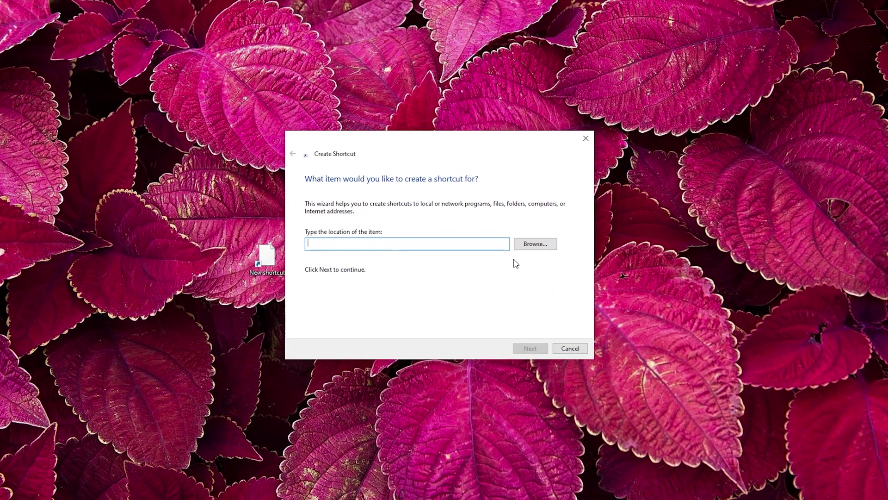
pyautogui.click(532, 243)
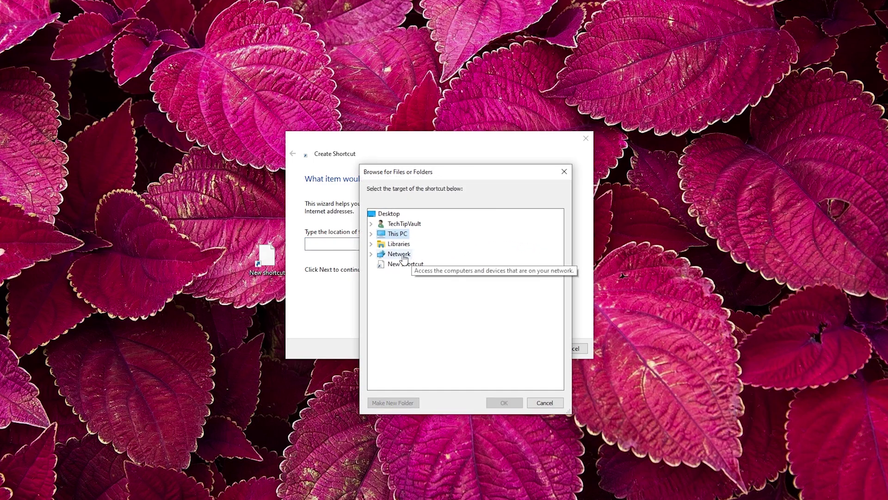
pyautogui.doubleClick(398, 254)
pyautogui.doubleClick(415, 274)
pyautogui.doubleClick(430, 284)
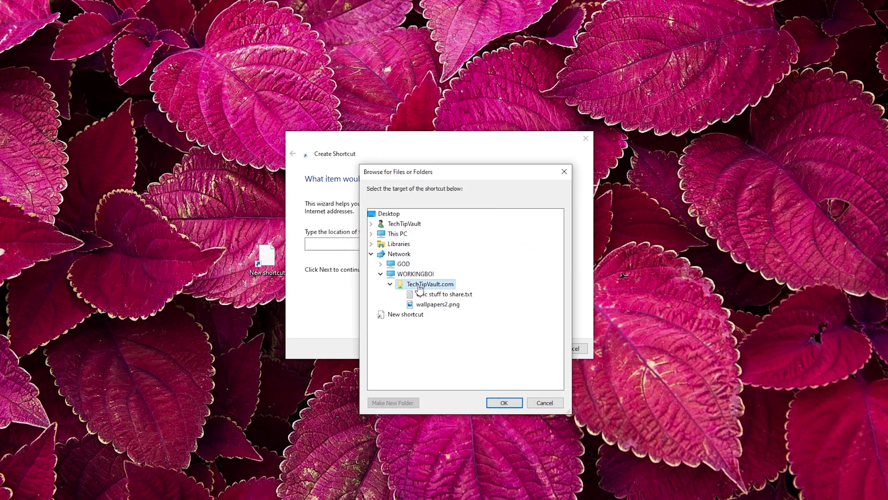
pyautogui.click(500, 402)
# Prefix the target with explorer " and name the shortcut TechTipVault.com
pyautogui.click(425, 246)
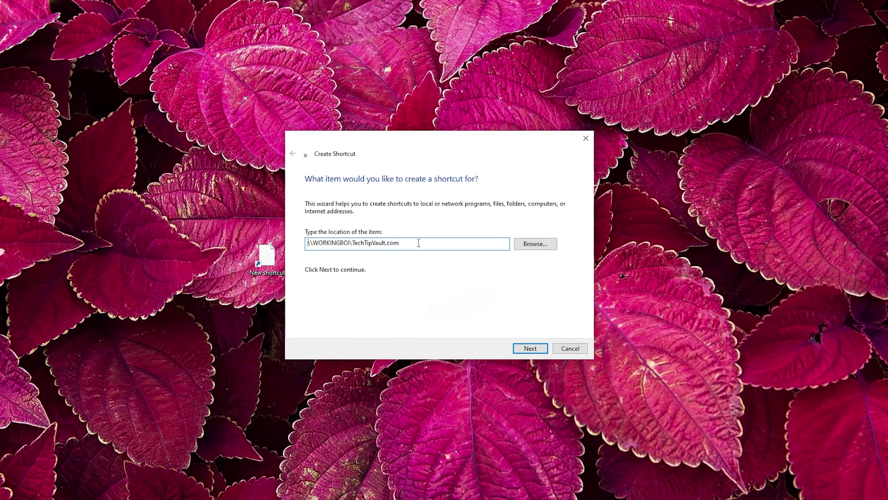
pyautogui.write('explorer "')
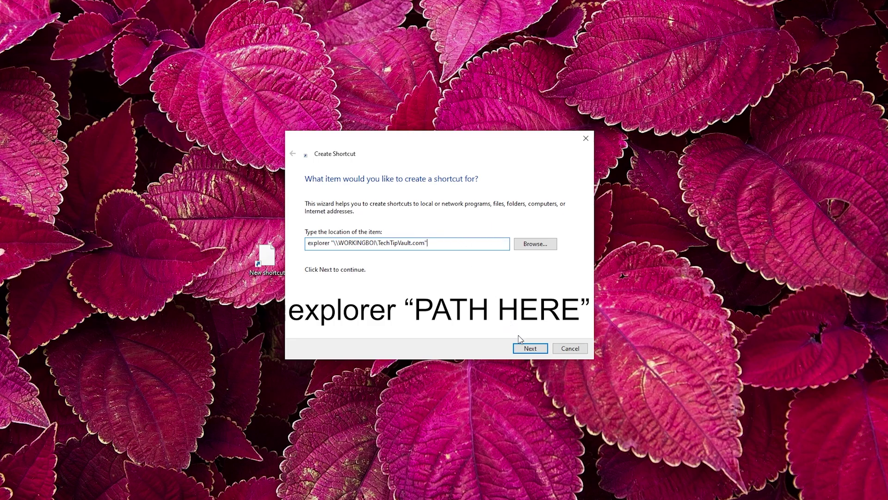
pyautogui.click(526, 349)
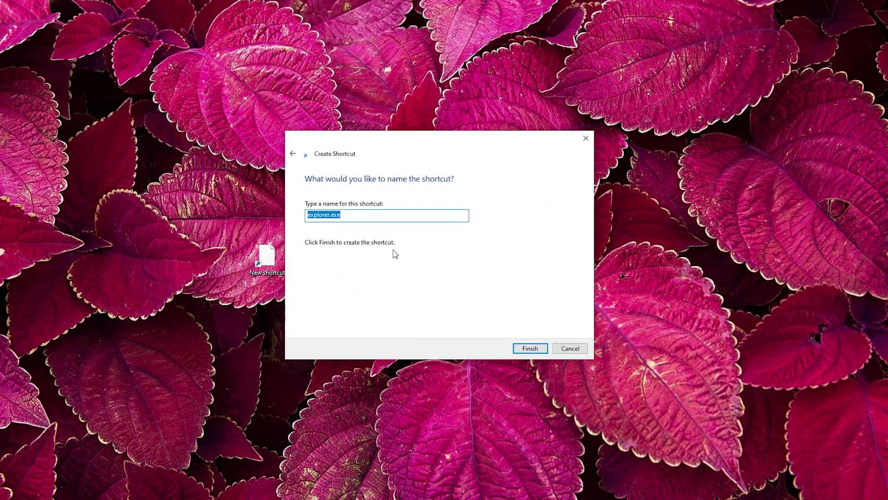
pyautogui.write('TechTipVault.com')
pyautogui.click(518, 349)
pyautogui.click(273, 262)
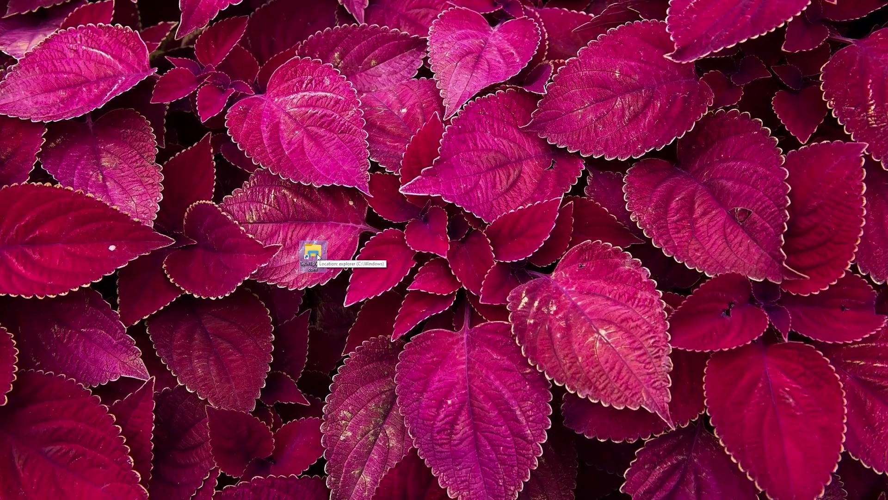
# Pin the TechTipVault.com shortcut to the taskbar, then unpin it again
pyautogui.moveTo(271, 259); pyautogui.dragTo(102, 499)
pyautogui.moveTo(210, 480); pyautogui.dragTo(205, 494)
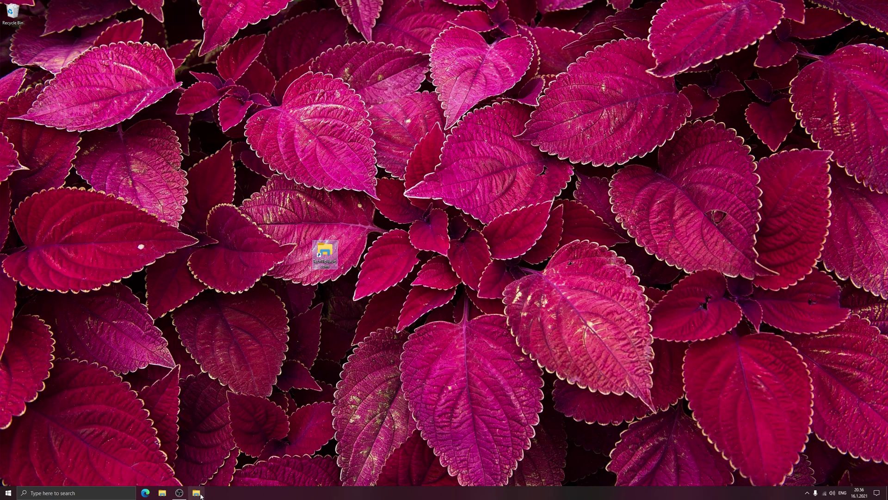
pyautogui.rightClick(196, 492)
pyautogui.click(178, 476)
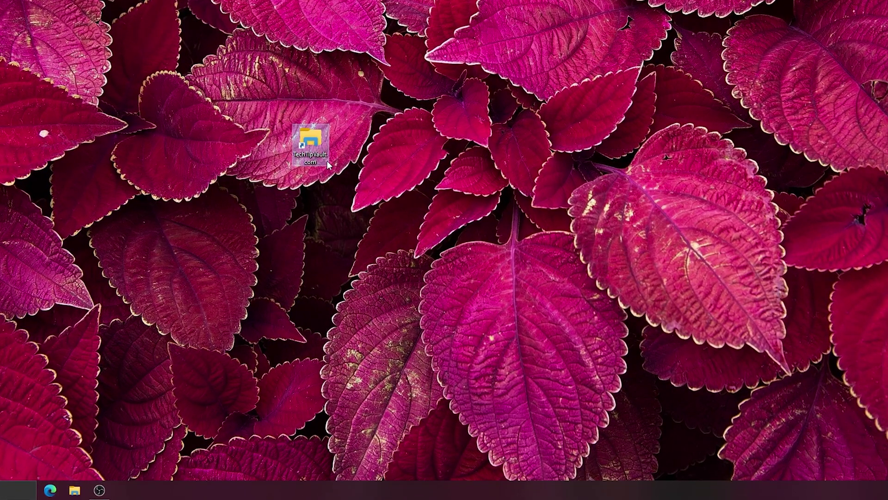
pyautogui.rightClick(323, 154)
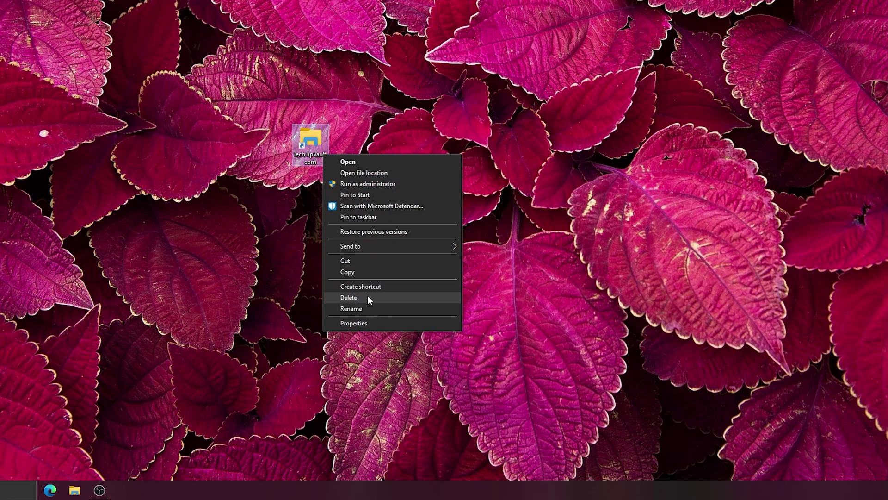
# Load icons for the shortcut from C:\Windows\System32\imageres.dll in Change Icon
pyautogui.click(354, 323)
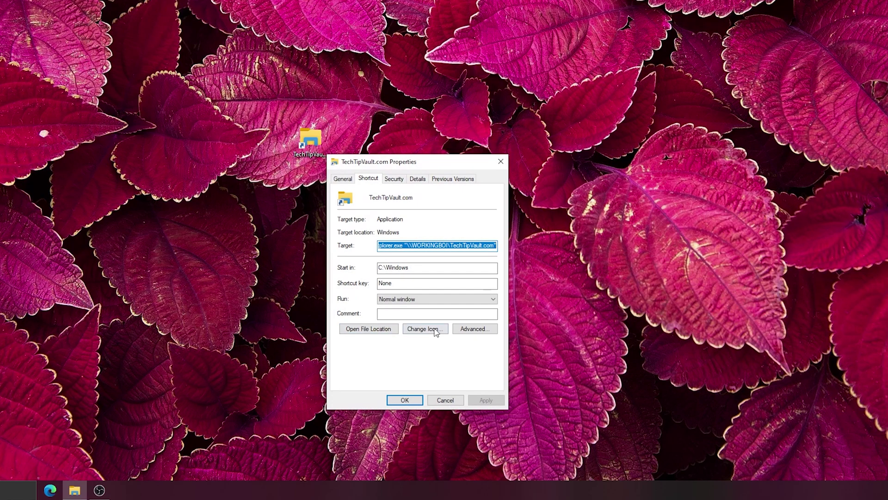
pyautogui.click(430, 329)
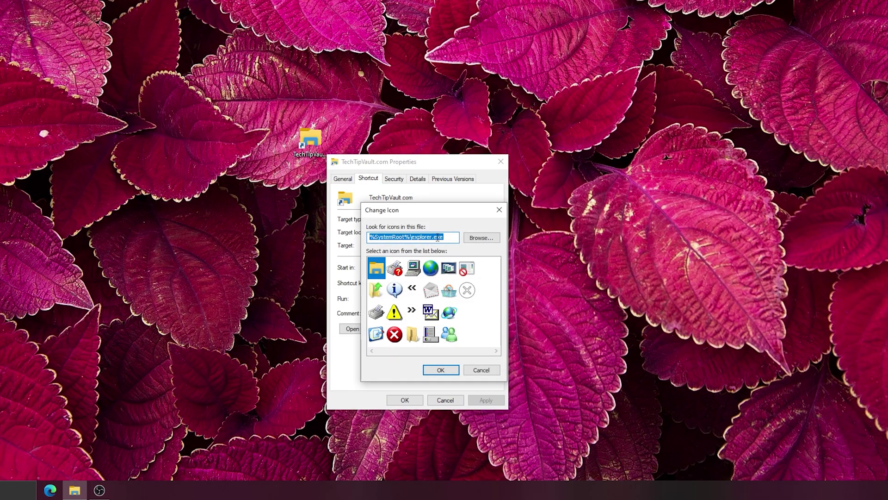
pyautogui.click(467, 238)
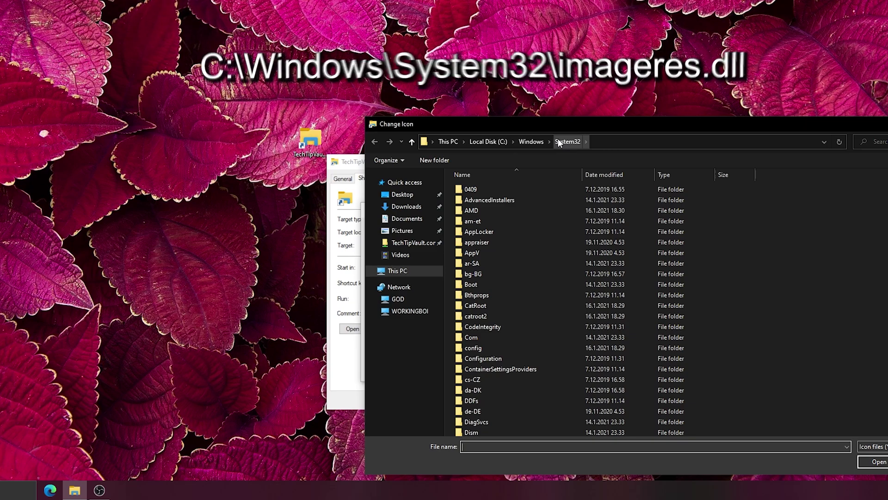
pyautogui.click(498, 229)
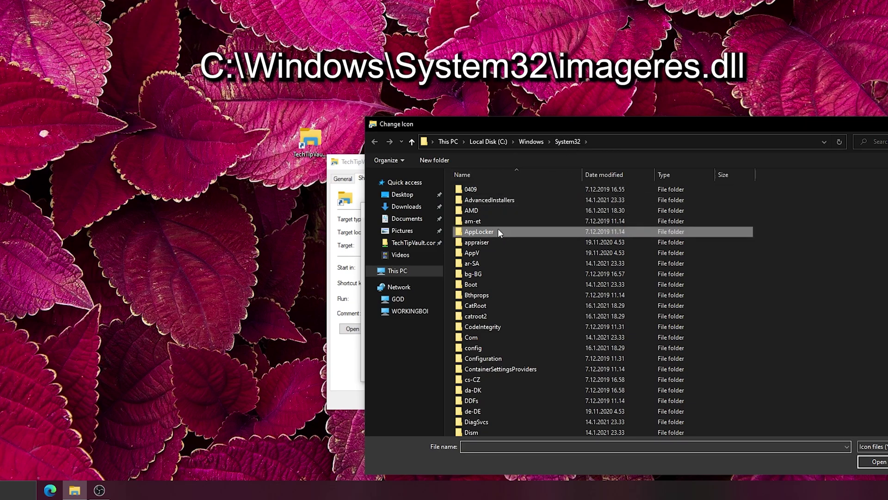
pyautogui.write('ima')
pyautogui.scroll(2, 824, 314)
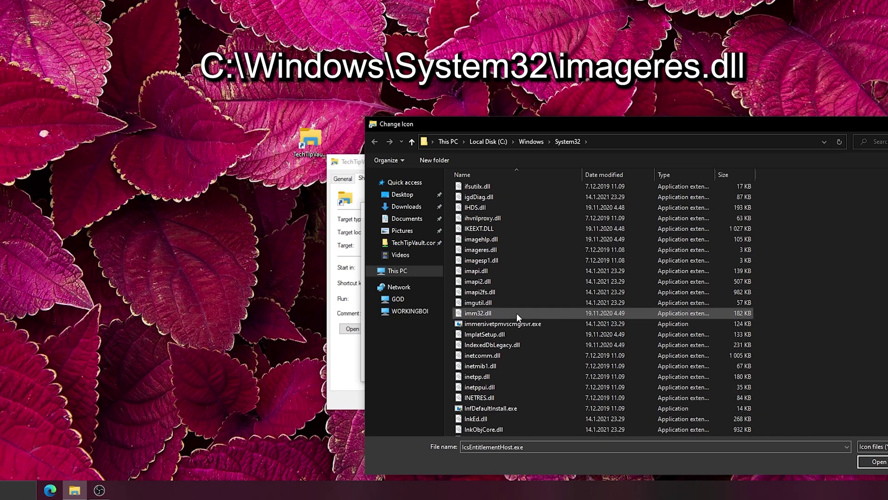
pyautogui.click(487, 248)
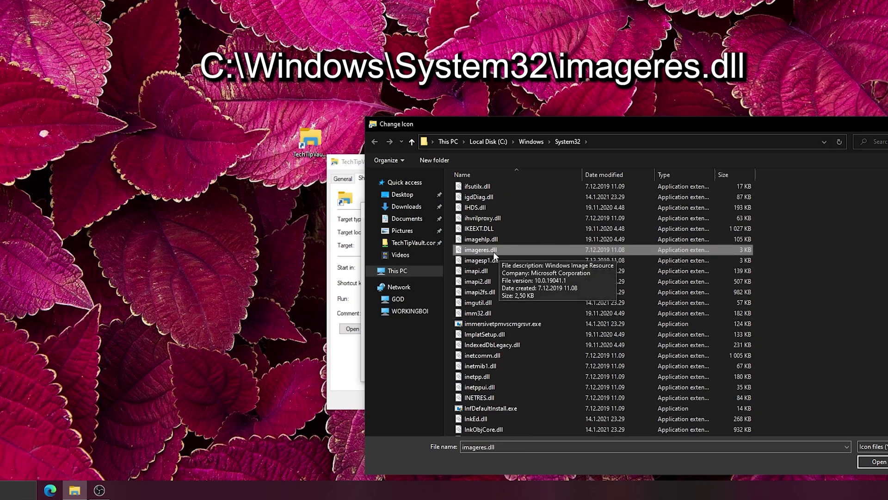
pyautogui.click(872, 460)
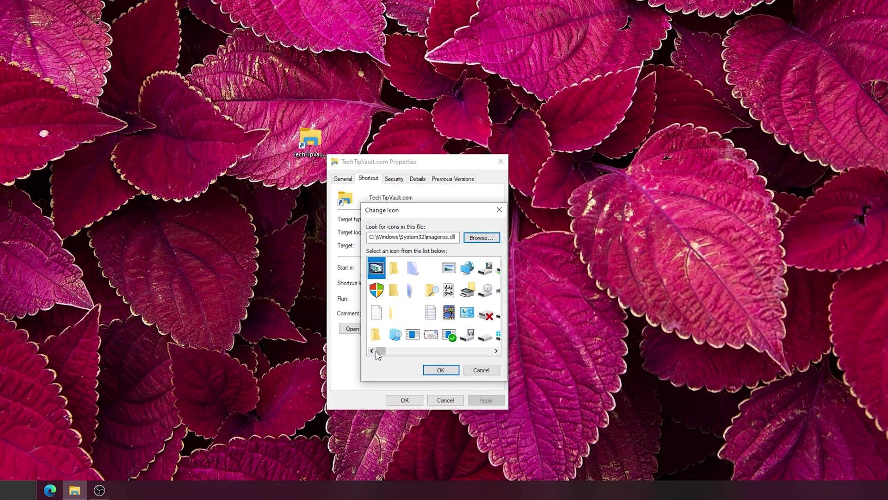
# Choose the cloud icon and confirm both dialogs
pyautogui.moveTo(380, 353); pyautogui.dragTo(453, 351)
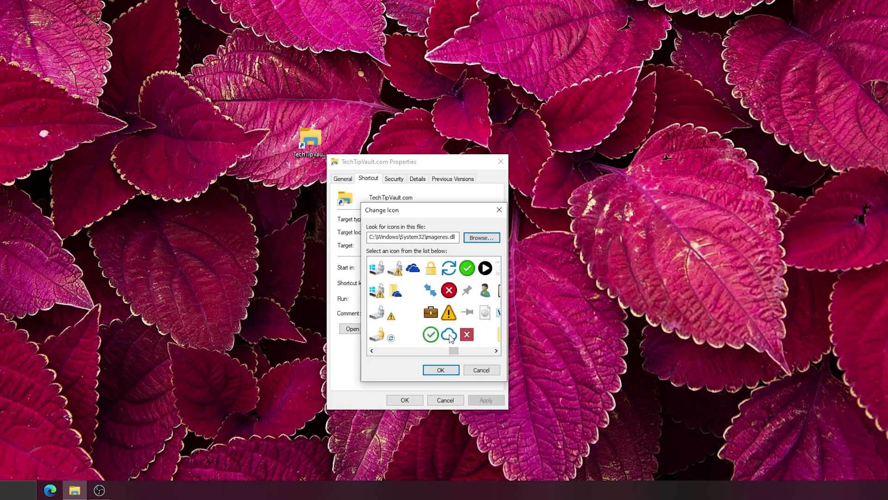
pyautogui.click(448, 335)
pyautogui.click(440, 370)
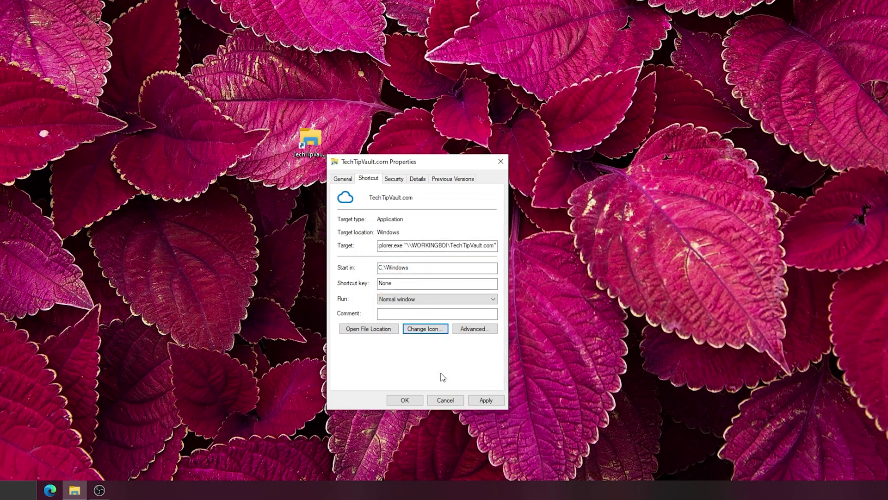
pyautogui.click(406, 400)
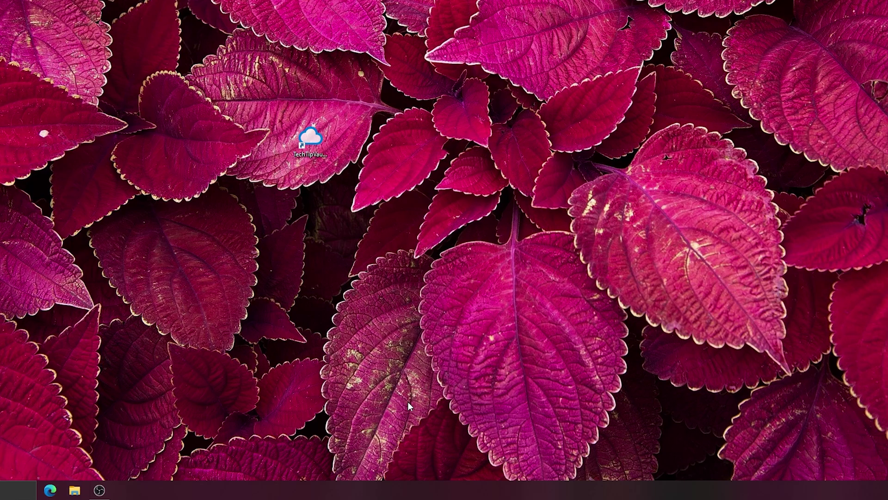
# Pin the cloud TechTipVault.com shortcut to the taskbar and test-open its folder
pyautogui.moveTo(314, 145); pyautogui.dragTo(135, 490)
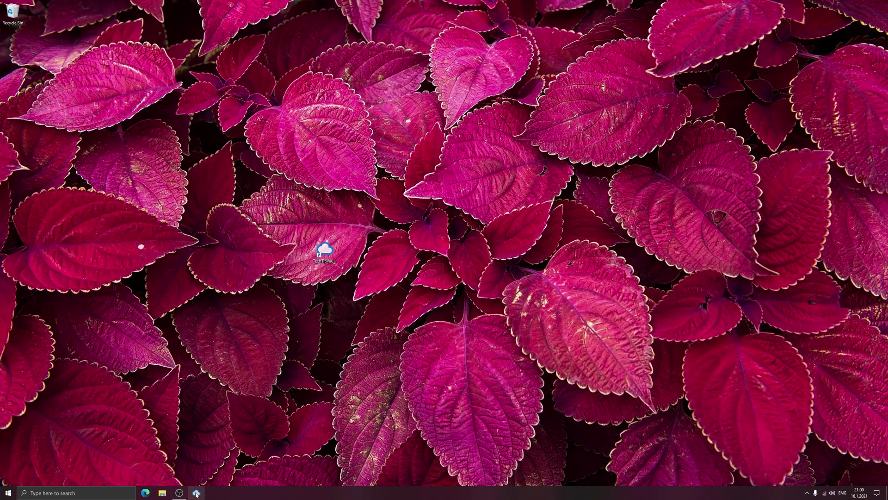
pyautogui.click(124, 490)
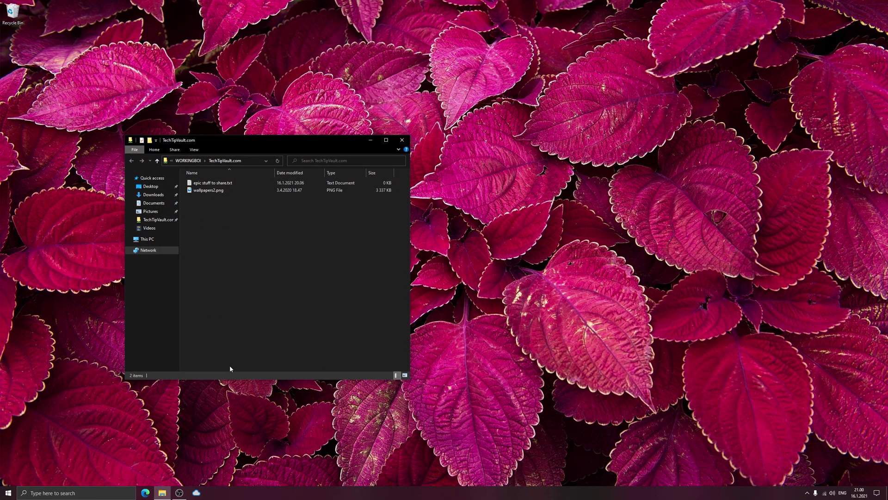
pyautogui.click(402, 140)
# Delete the desktop shortcut and reopen TechTipVault.com from the taskbar pin
pyautogui.rightClick(329, 253)
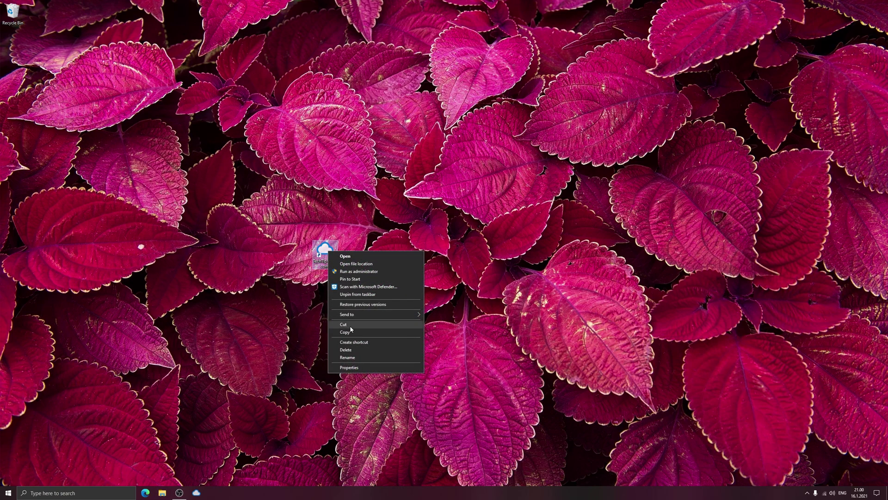
pyautogui.click(348, 351)
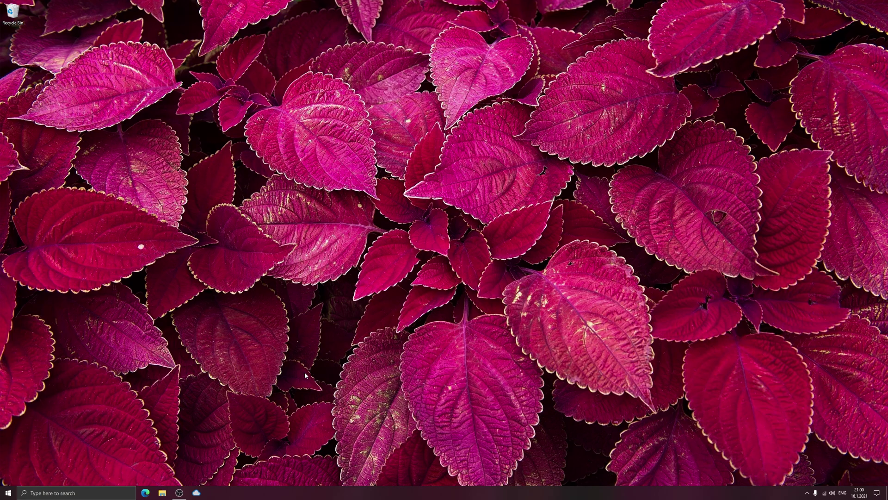
pyautogui.click(201, 493)
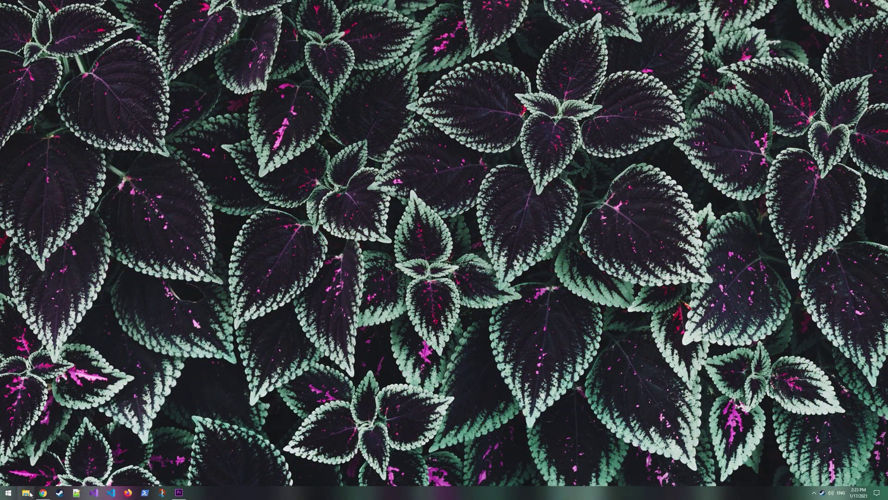
# Open the TechTipVault.com share via Network, listing epic stuff to share.txt and wallpapers2.png
pyautogui.click(27, 492)
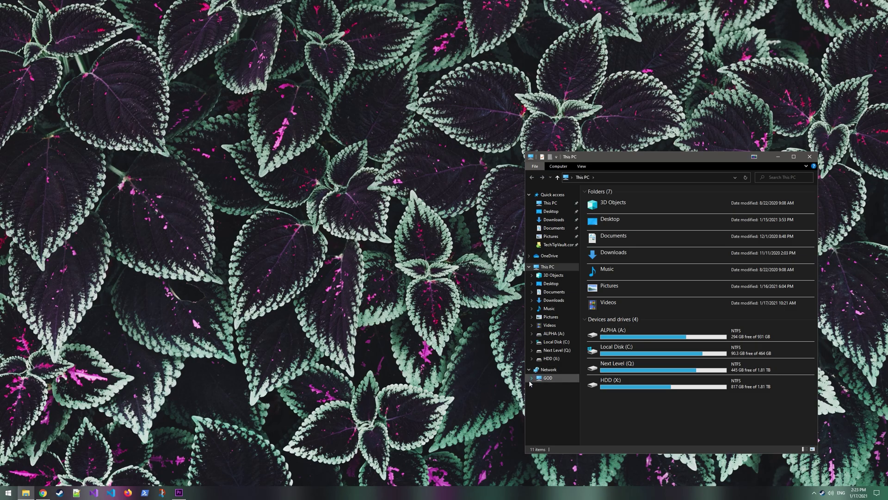
pyautogui.click(547, 369)
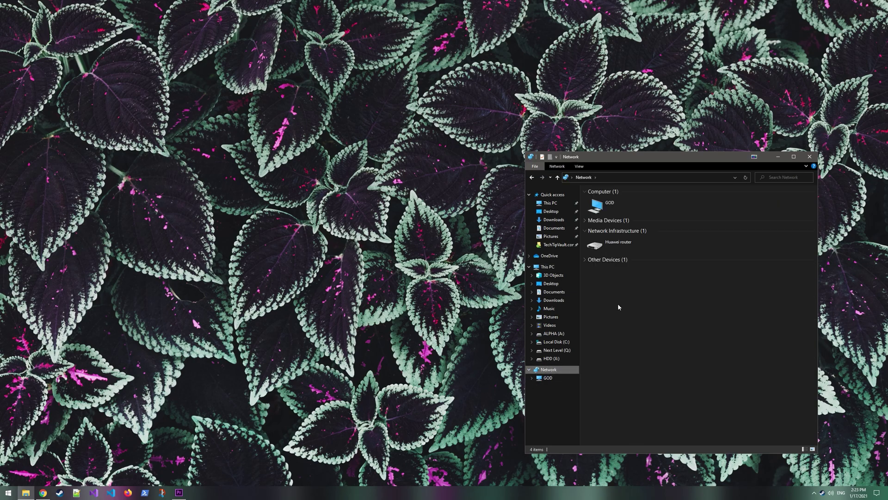
pyautogui.click(554, 245)
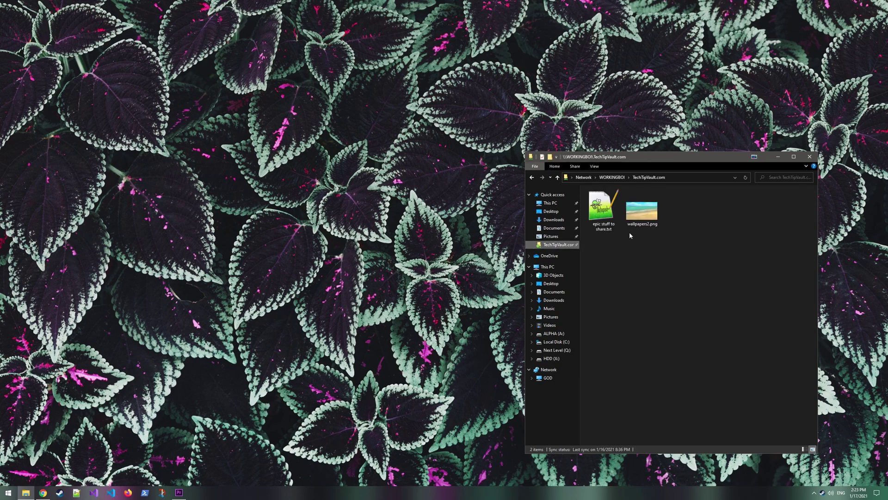
pyautogui.click(814, 492)
# Open the disconnected TechTipVault.com folder from Sync Center's Offline Files partnership
pyautogui.doubleClick(814, 479)
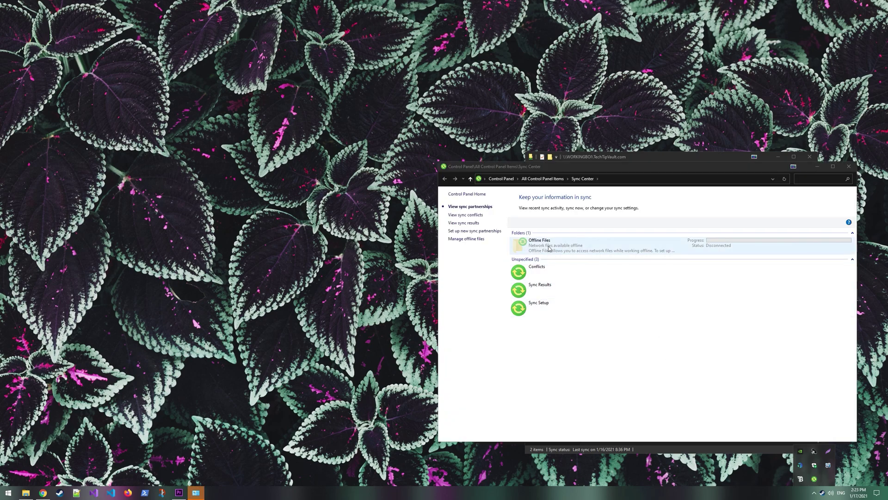
pyautogui.doubleClick(553, 248)
pyautogui.rightClick(552, 241)
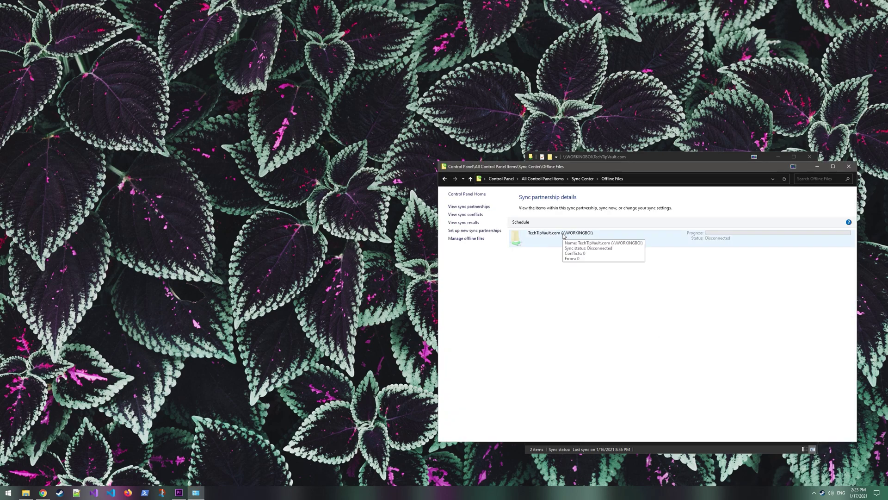
pyautogui.click(604, 241)
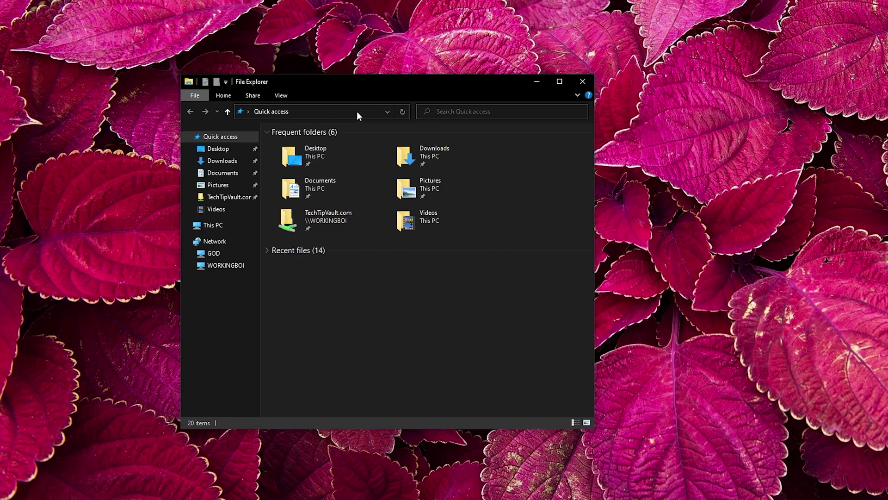
# Navigate File Explorer to \\localhost through the address bar
pyautogui.click(345, 117)
pyautogui.write('\\')
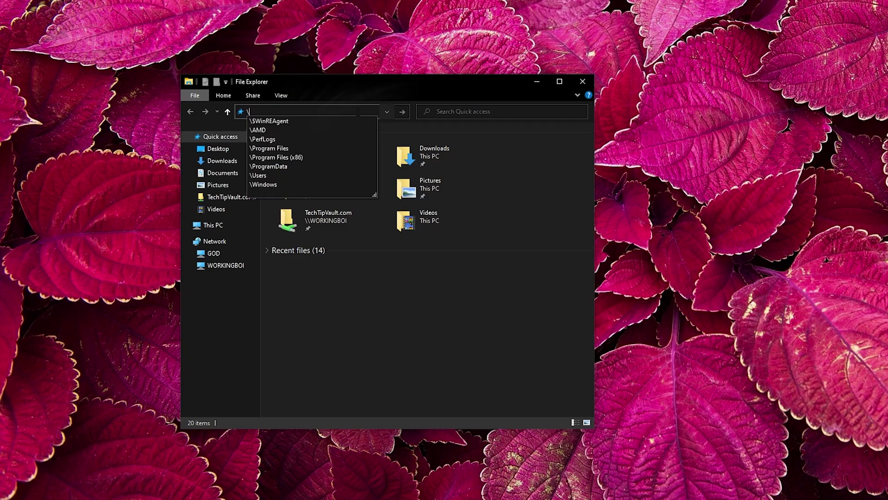
pyautogui.write('\\localhos')
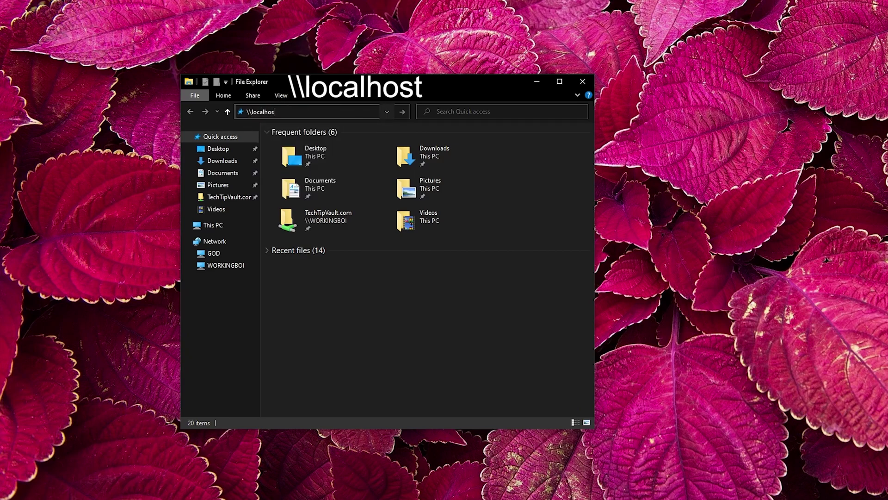
pyautogui.write('t')
pyautogui.press('Return')
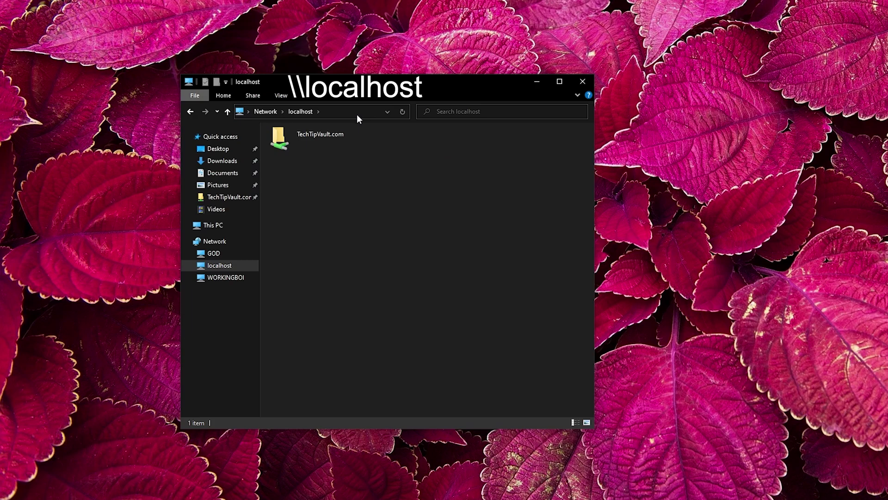